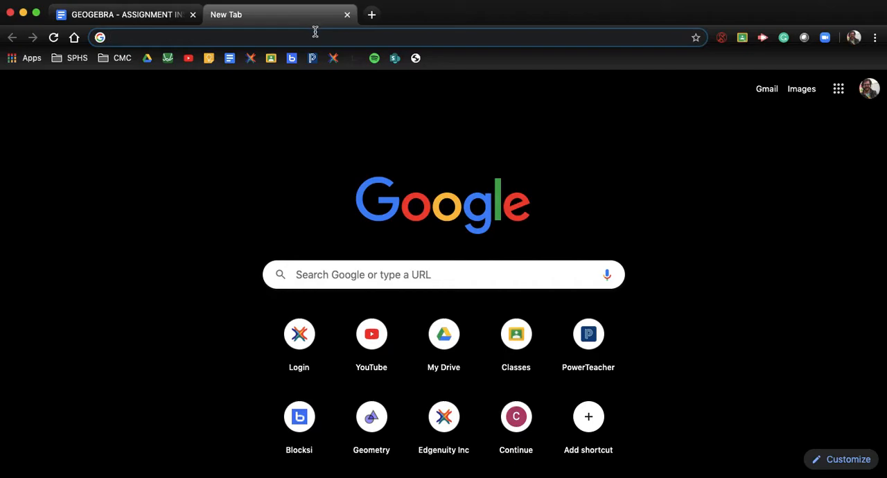
Open the GeoGebra Geometry app at geogebra.org/geometry
text(ge)
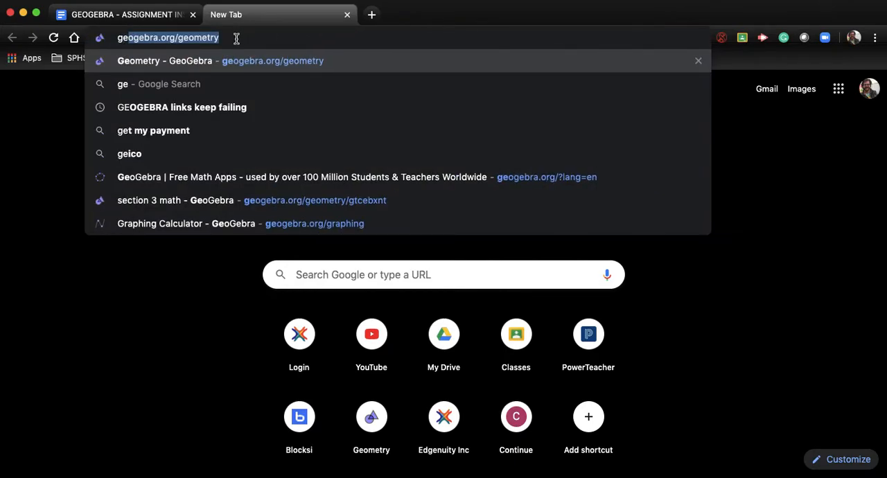
key(Right)
key(Return)
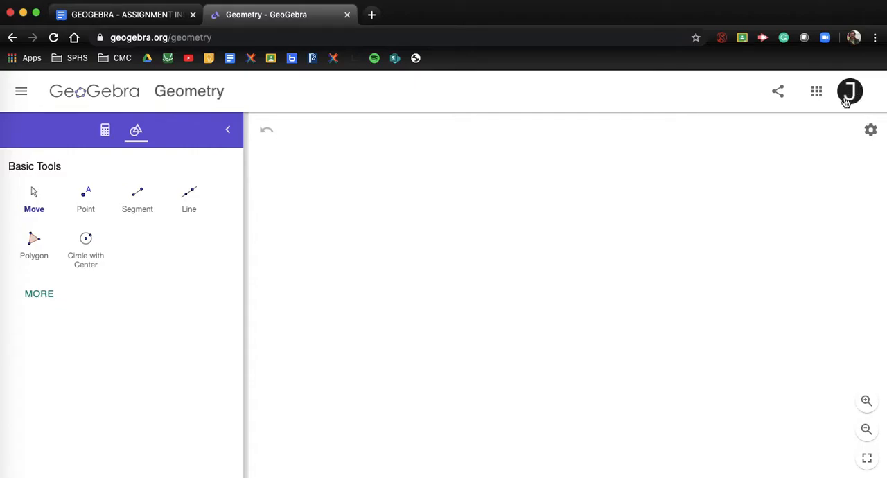
Show the coordinate axes and major gridlines in the graphics view, and expand the full list of construction tools
click(872, 132)
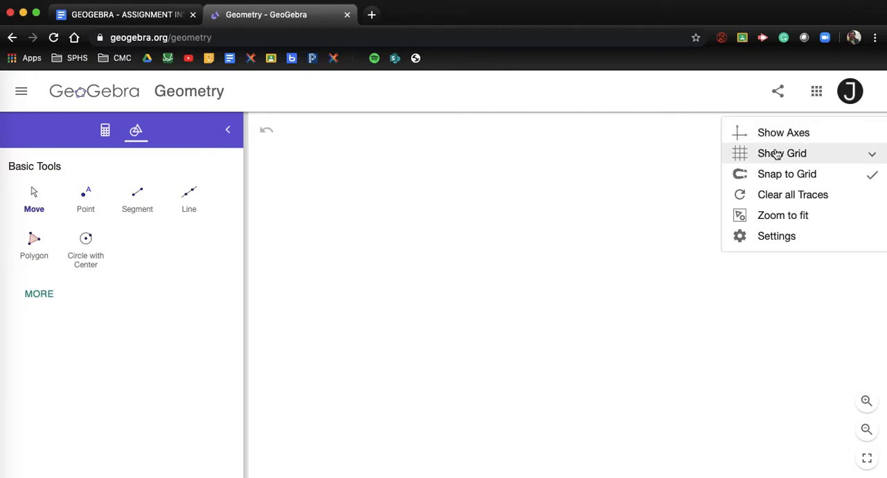
click(796, 135)
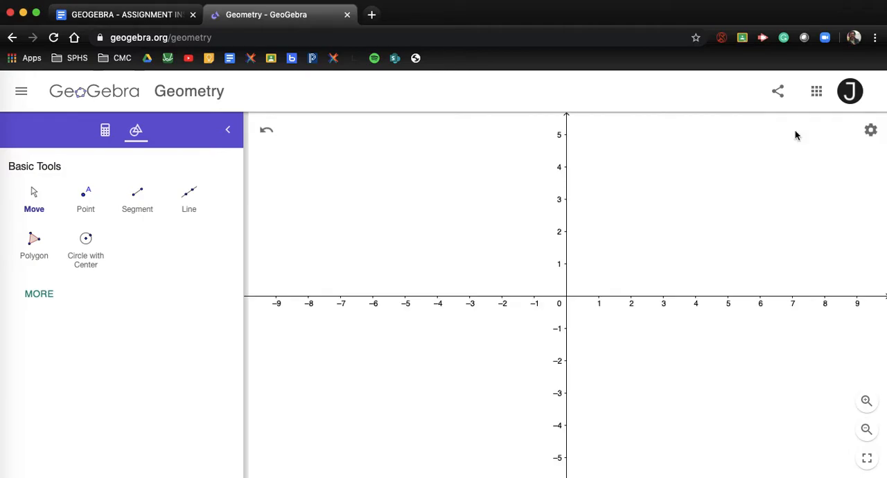
click(872, 133)
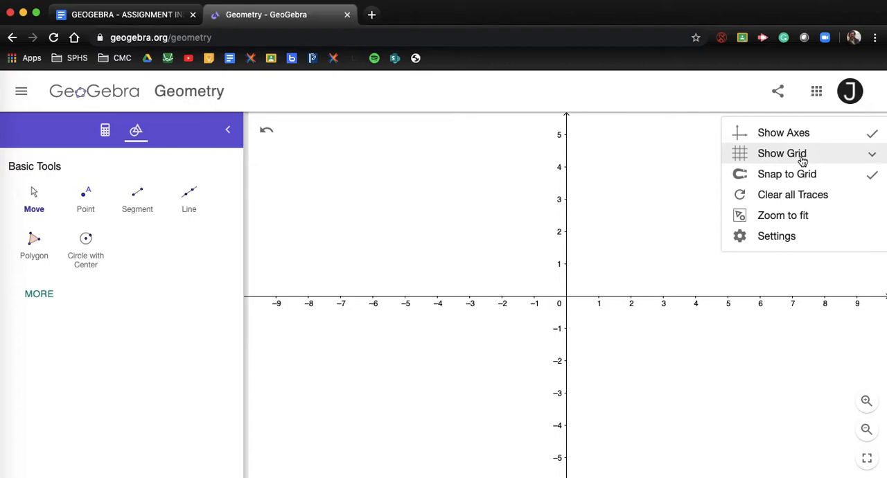
click(801, 160)
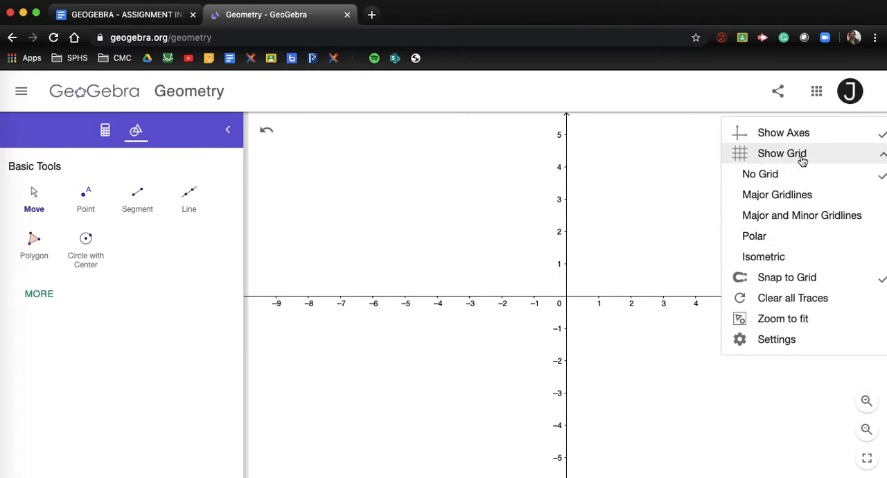
click(795, 197)
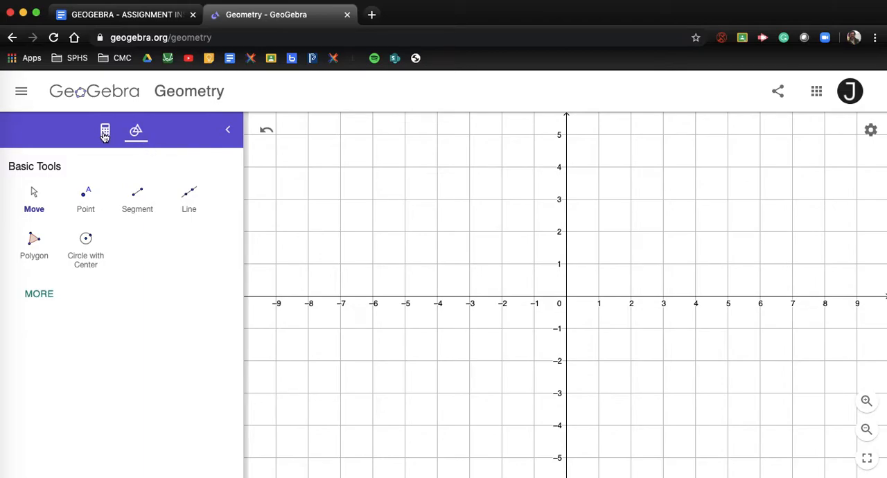
click(41, 293)
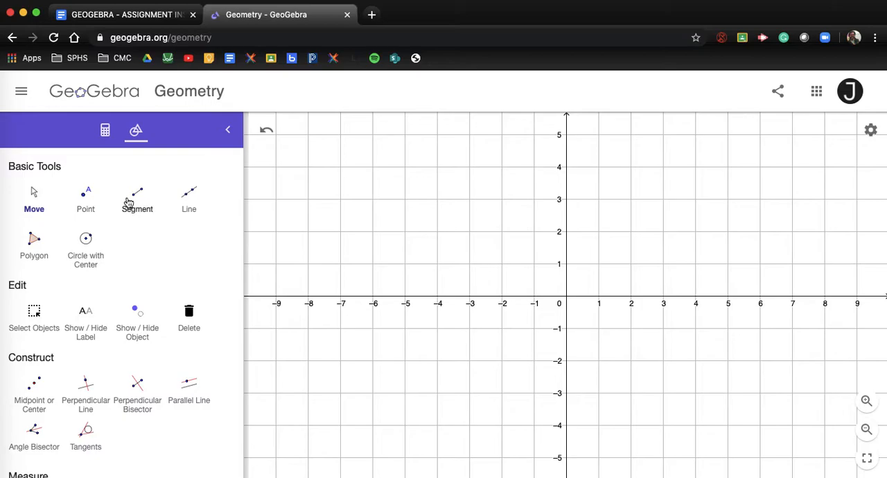
Graph the line y = 3x + 5 by entering its equation in the algebra view
click(104, 131)
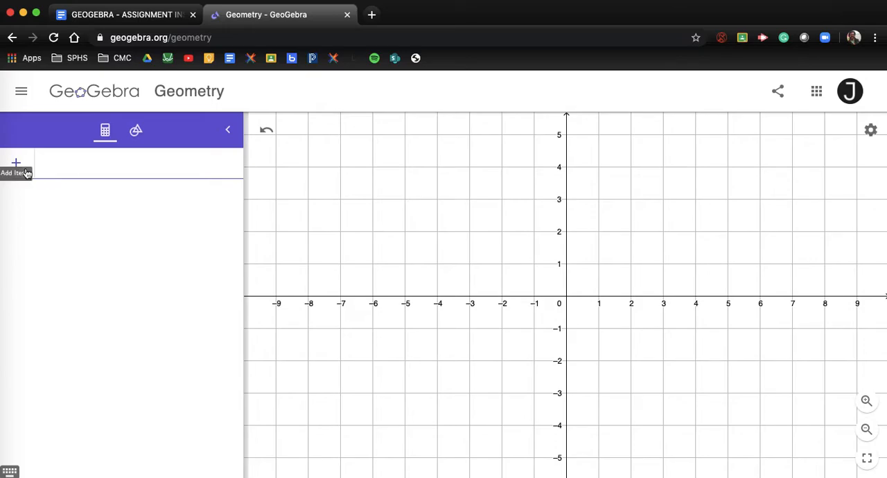
text(y)
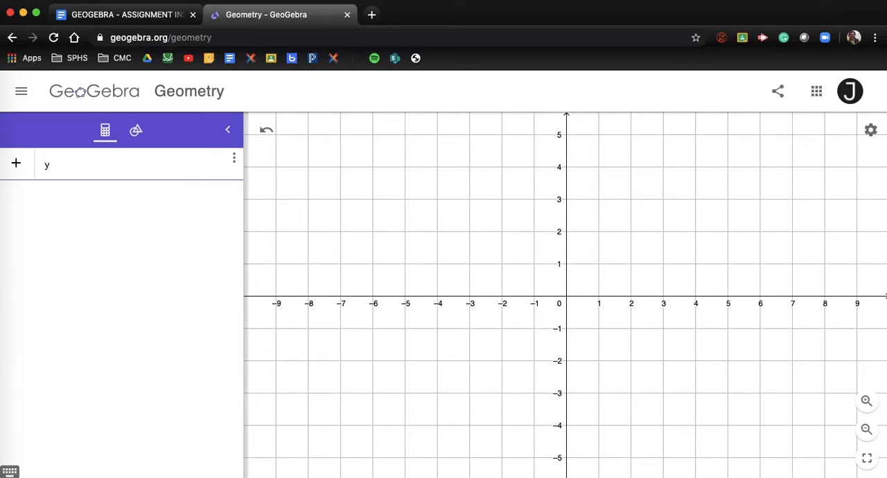
text( = 3)
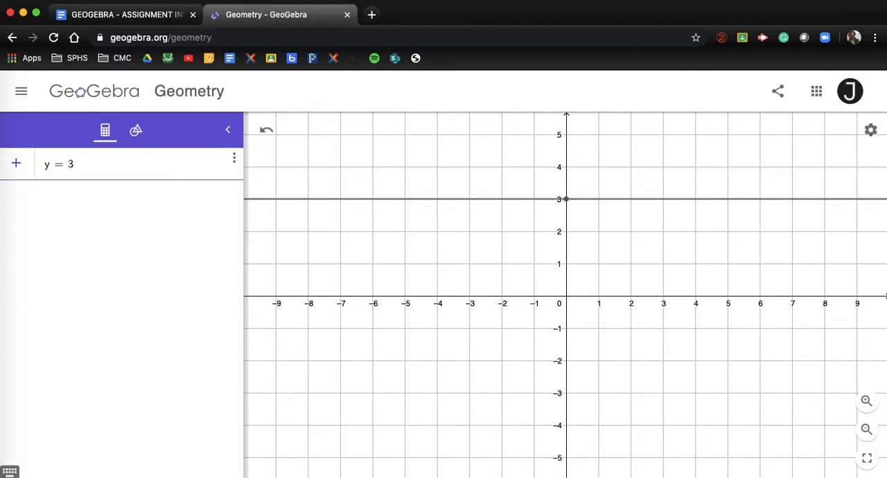
text(x + 5)
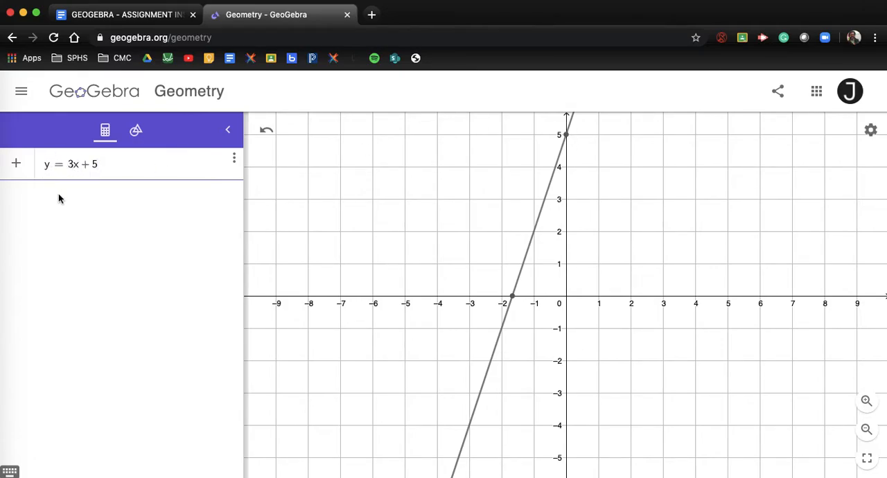
key(Return)
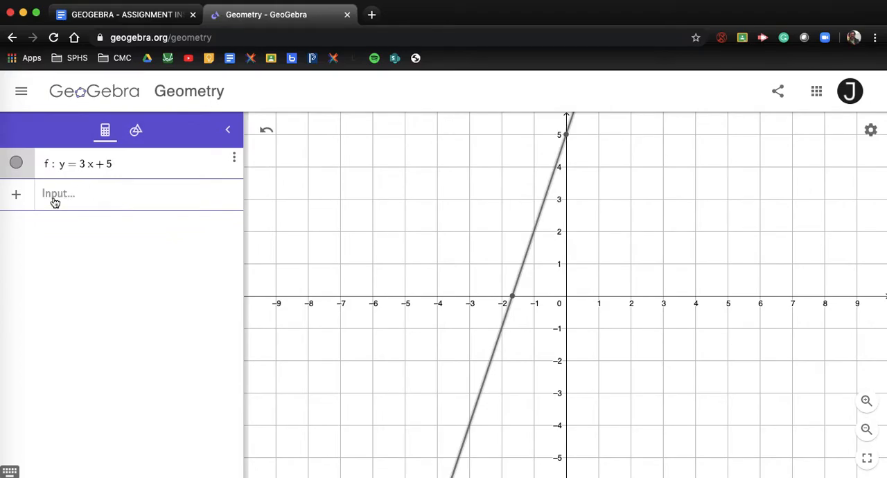
Graph a second, parallel line with the equation y = 3x - 8
click(93, 200)
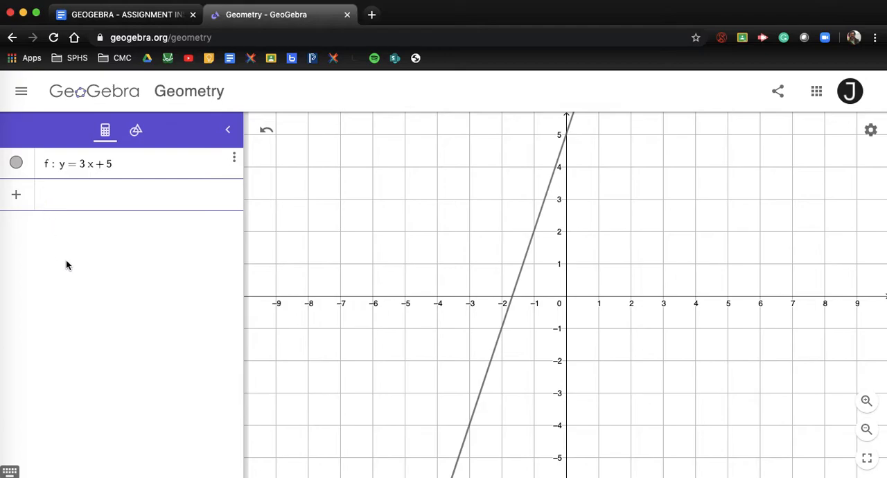
text(y)
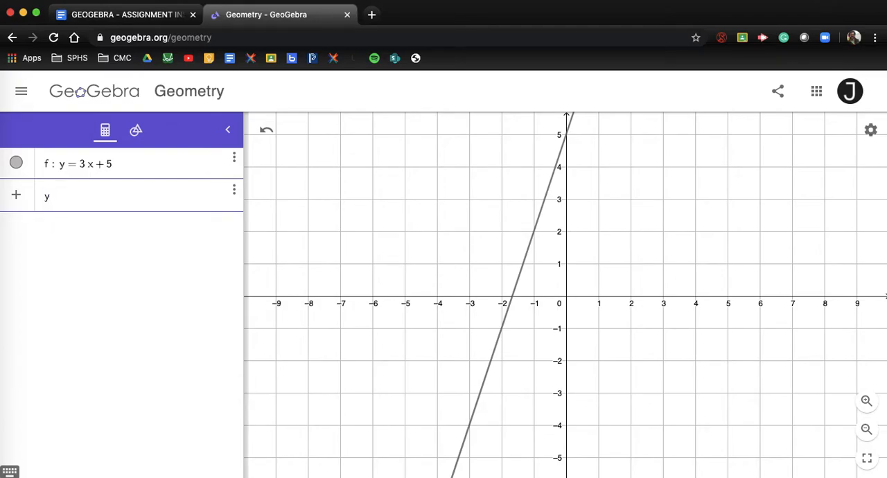
text(=3x-)
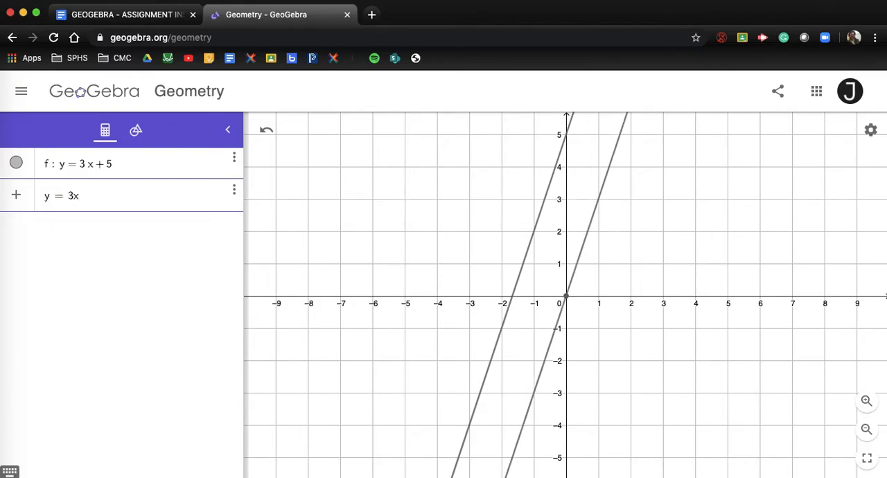
text(8)
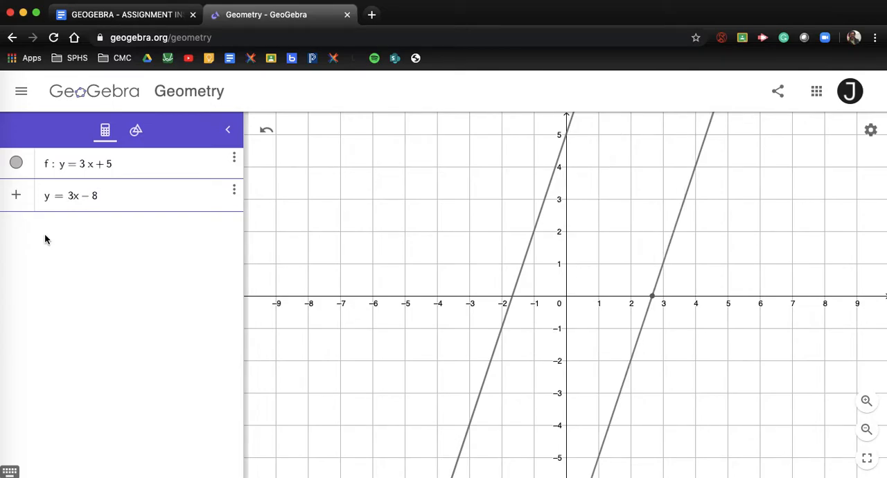
scroll(584, 352, down, 3)
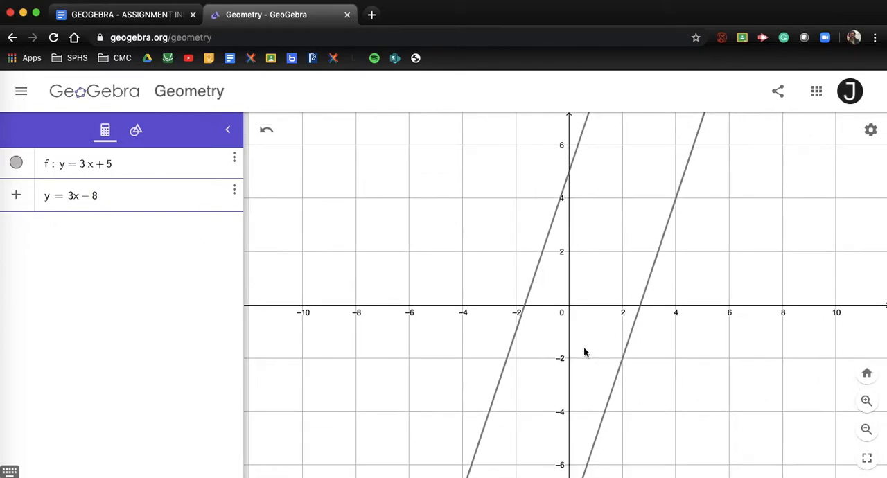
drag(584, 352, 580, 311)
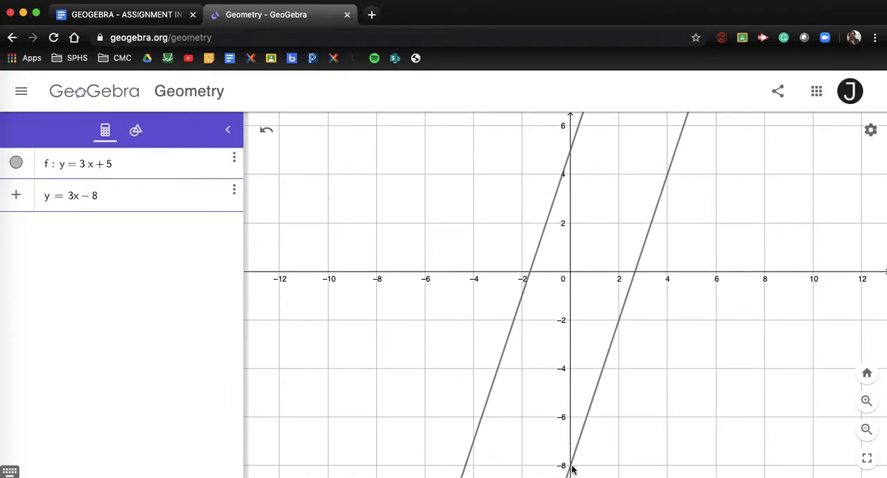
click(115, 232)
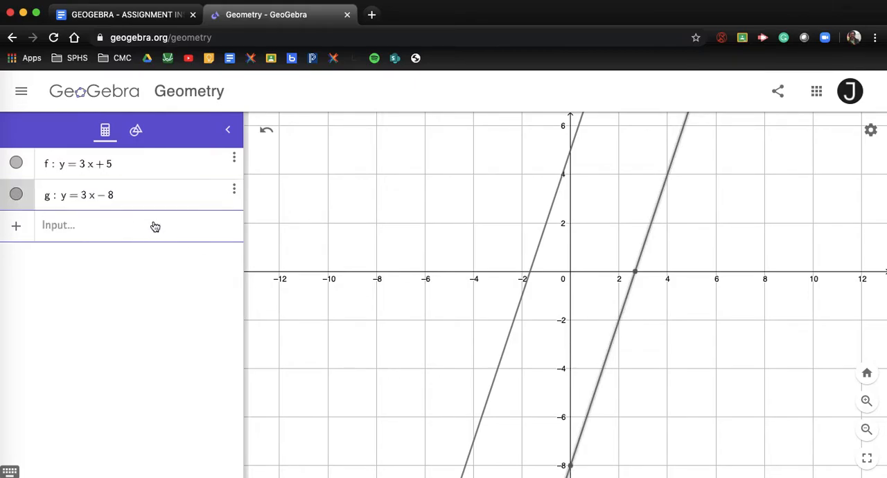
Add the horizontal line y = 4 as the third equation
click(142, 234)
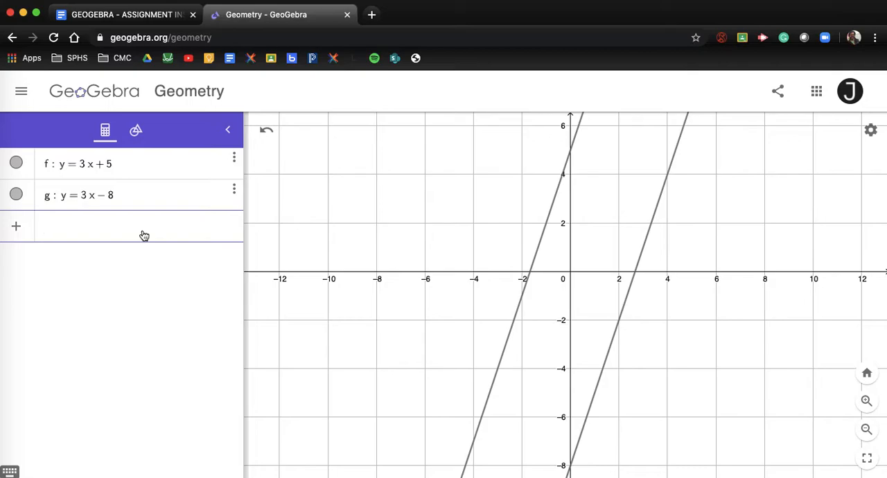
text(y = 4)
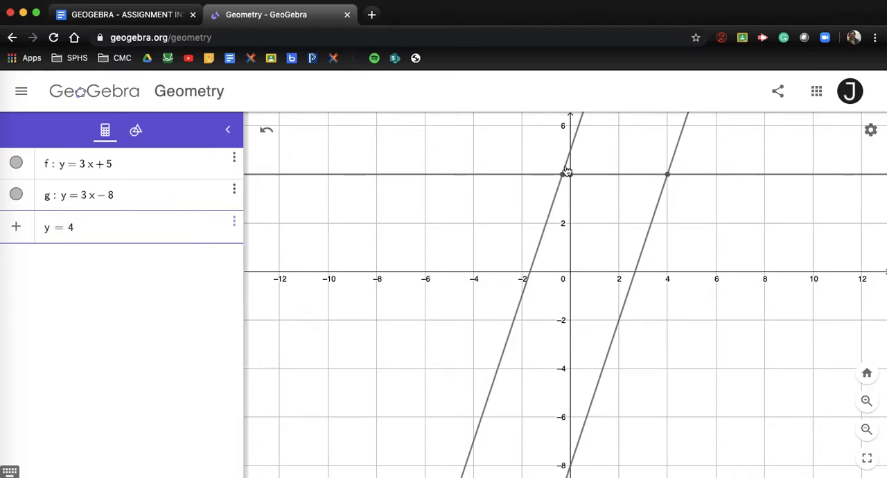
click(123, 259)
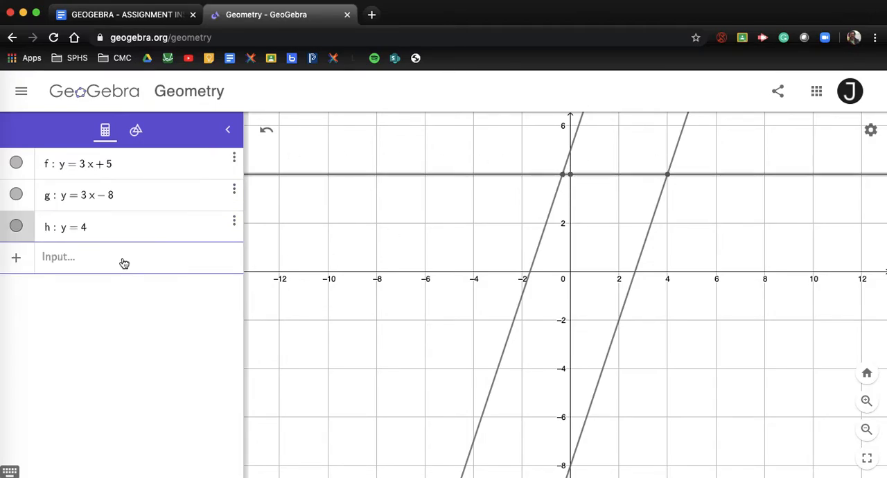
Add the horizontal line y = -2 as the fourth equation and return to the construction tools
click(124, 263)
text(y=-2)
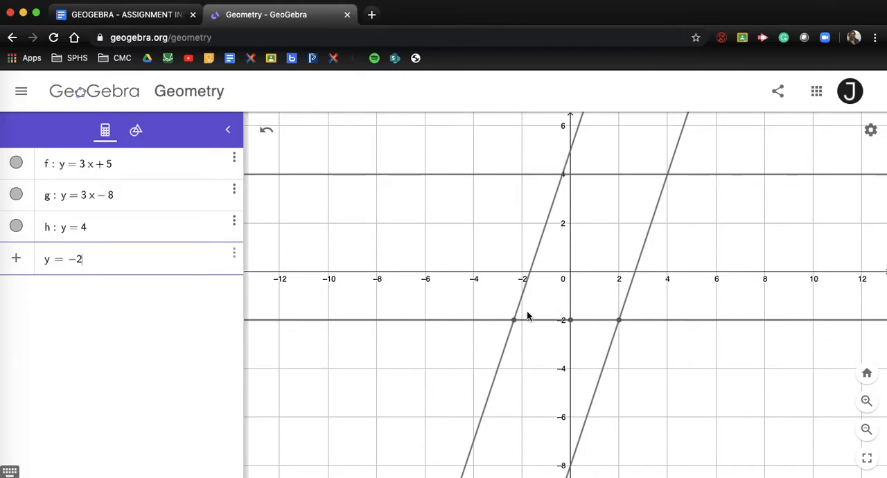
click(136, 133)
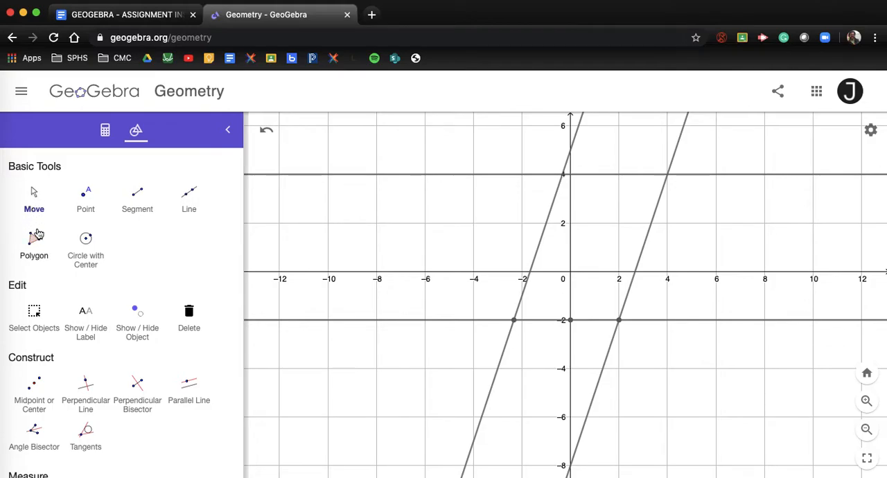
Draw a closed four-sided polygon with its vertices at the intersections of the two slanted lines with y = -2 and y = 4
click(29, 252)
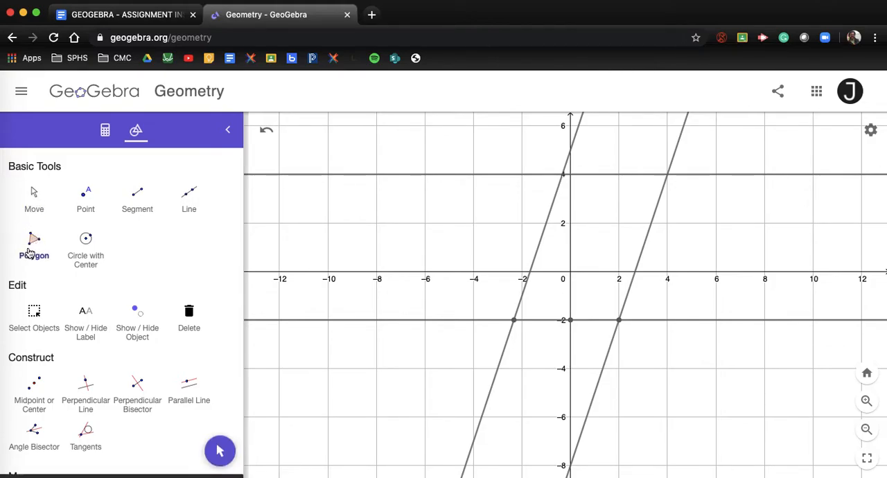
scroll(550, 278, up, 5)
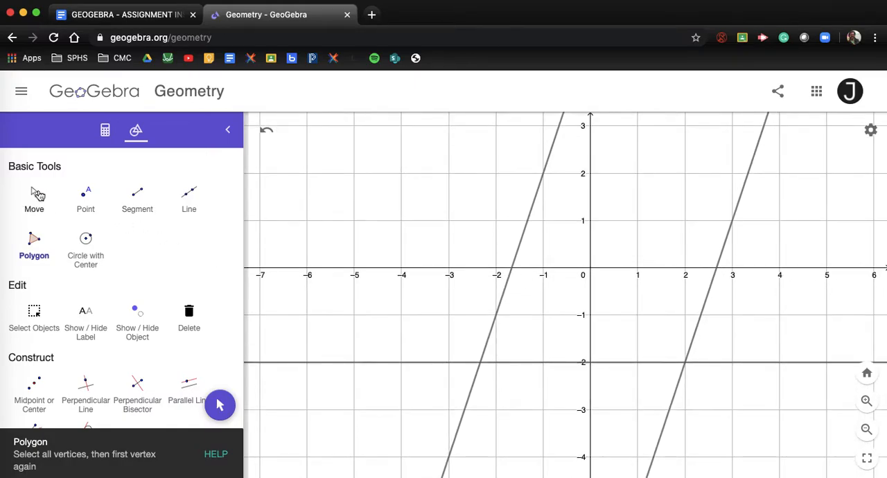
click(39, 196)
drag(643, 242, 553, 313)
scroll(580, 307, up, 2)
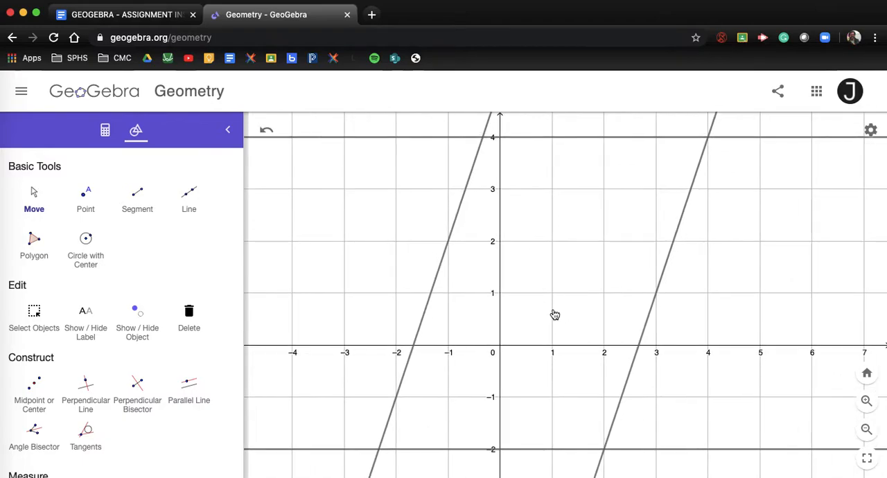
click(34, 248)
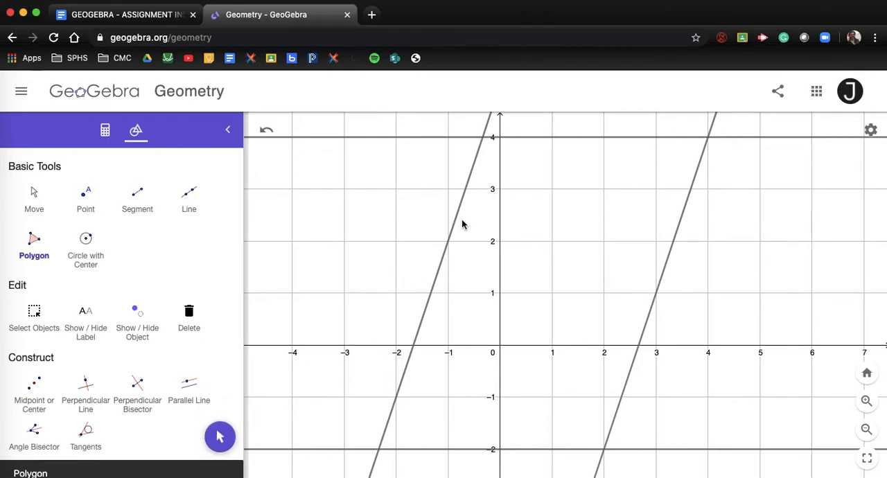
scroll(502, 353, down, 3)
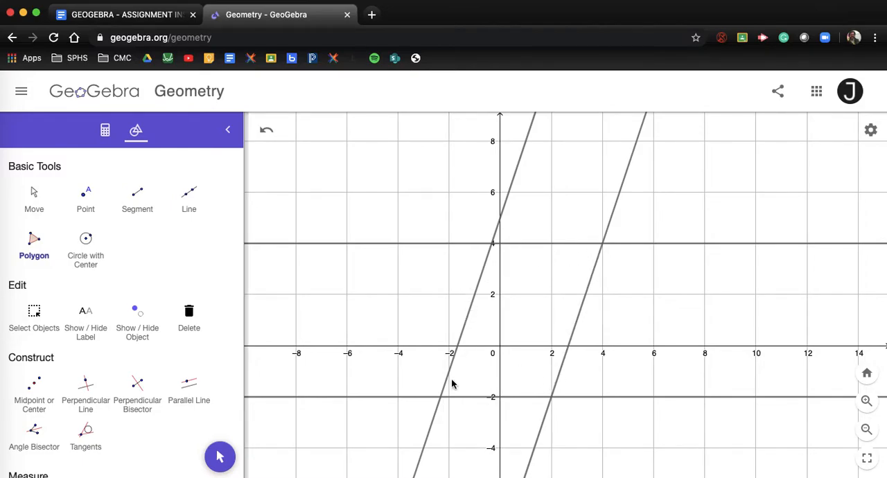
scroll(481, 383, down, 3)
scroll(482, 384, up, 5)
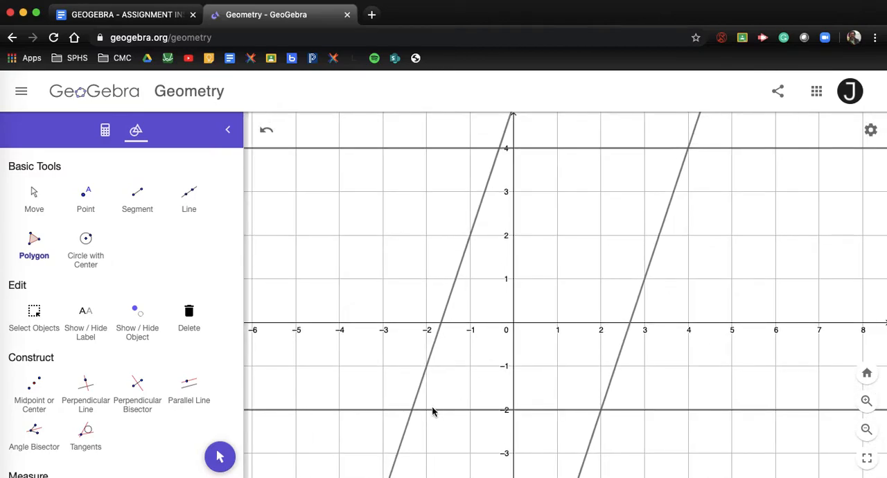
click(413, 409)
click(499, 148)
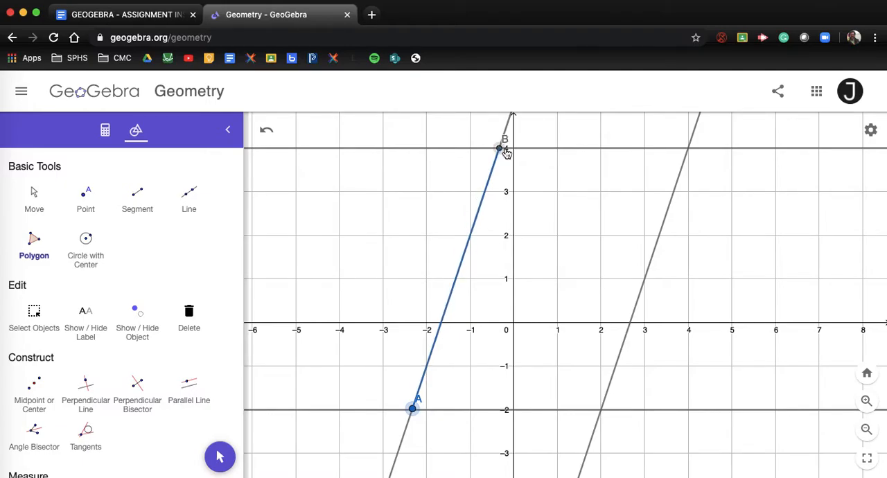
click(688, 148)
click(601, 409)
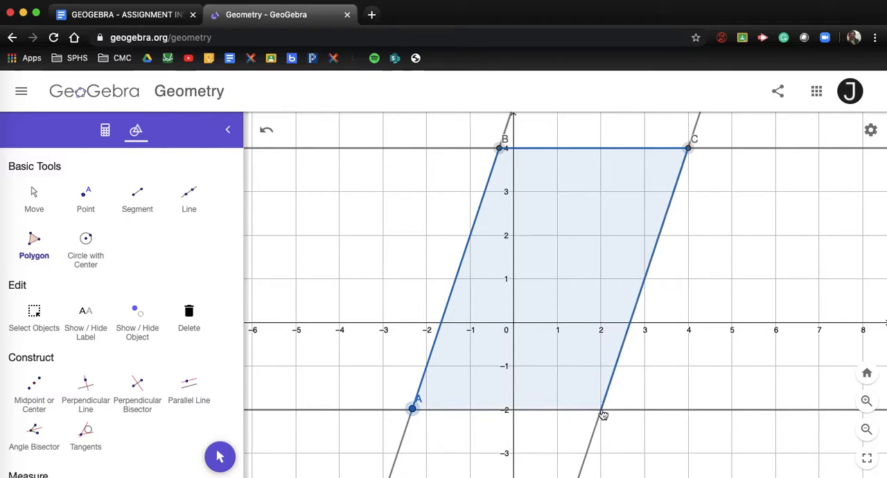
click(413, 409)
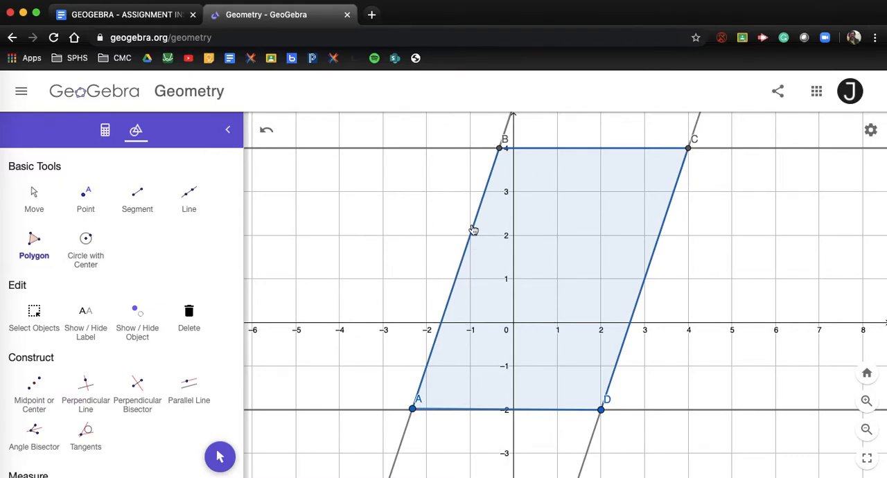
Move the labels A, B, C and D outward so each sits clear of its polygon vertex and the lines
click(43, 198)
drag(416, 407, 397, 425)
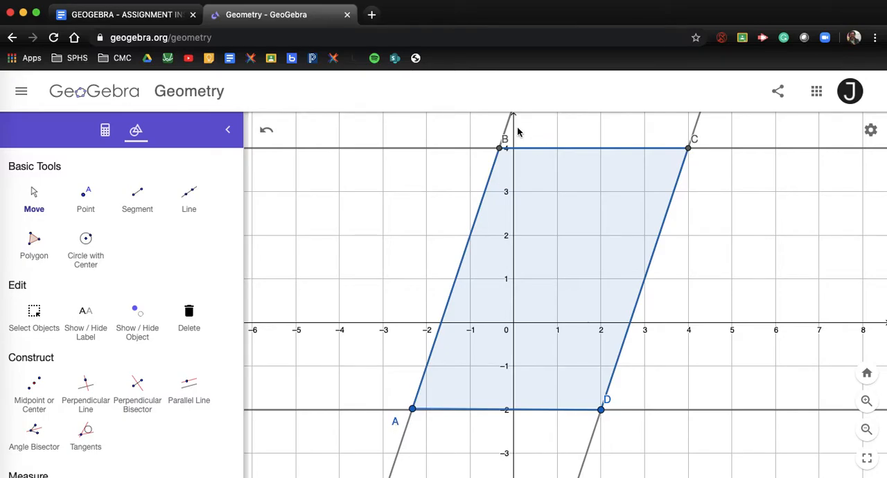
drag(507, 142, 485, 142)
drag(697, 138, 706, 139)
drag(608, 404, 615, 433)
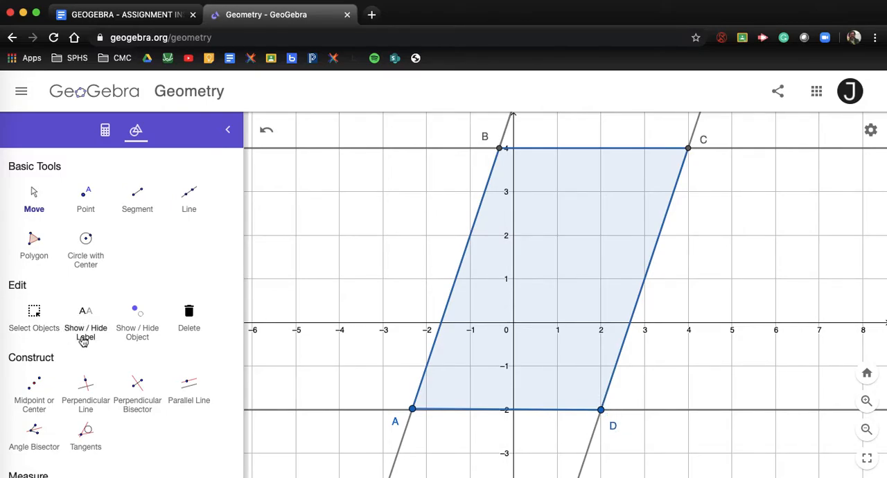
Move vertex A exactly onto the intersection of the slanted line and the horizontal line y = -2
scroll(421, 411, up, 3)
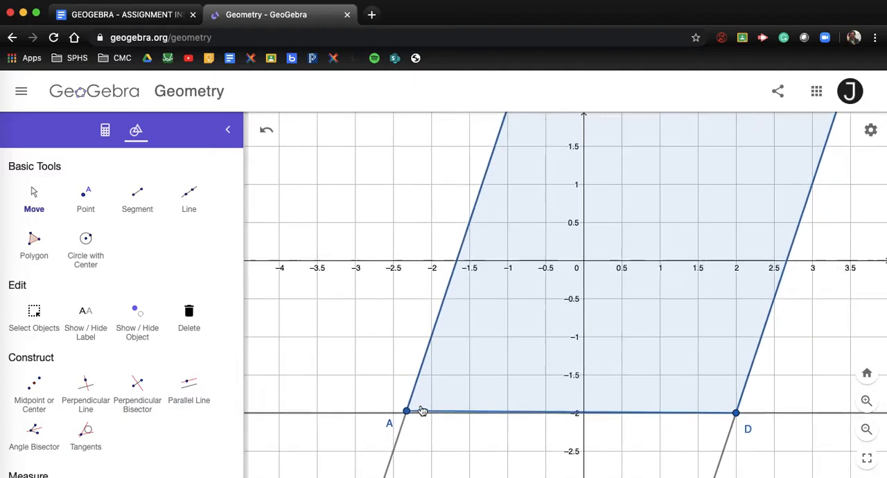
scroll(422, 411, up, 4)
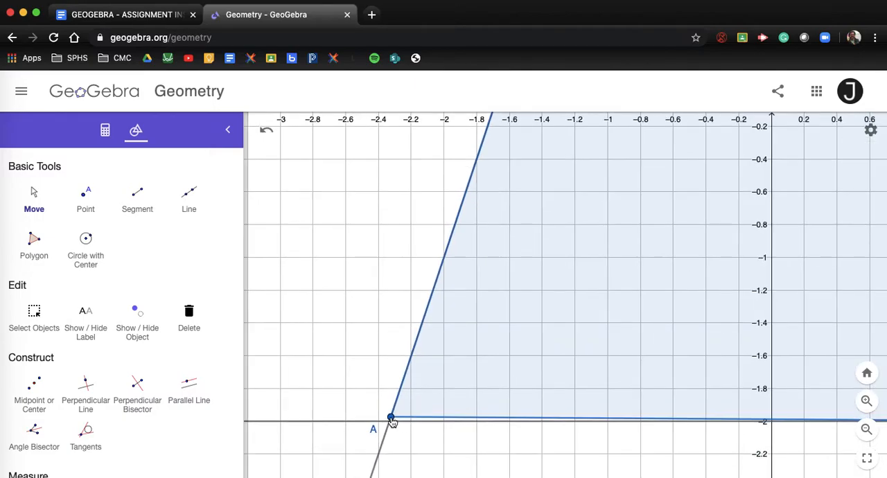
drag(391, 419, 391, 424)
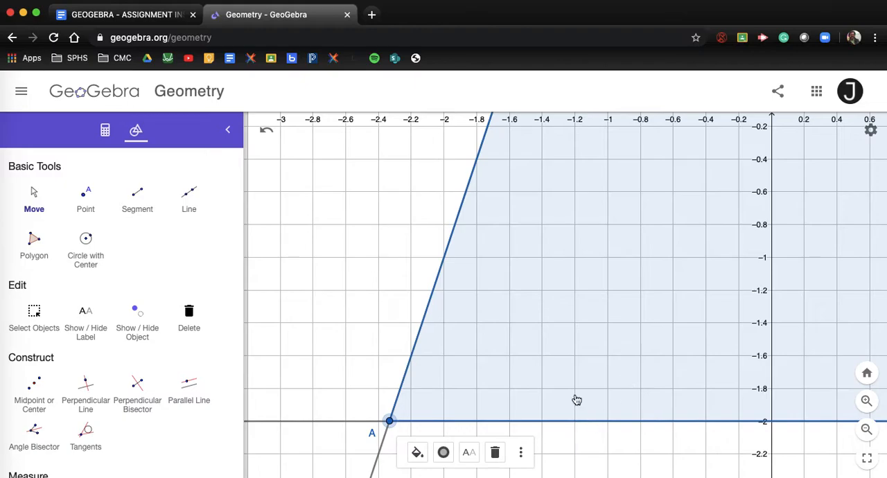
Examine vertices B, C and D up close to check that each lies exactly on its line intersection
scroll(602, 347, down, 5)
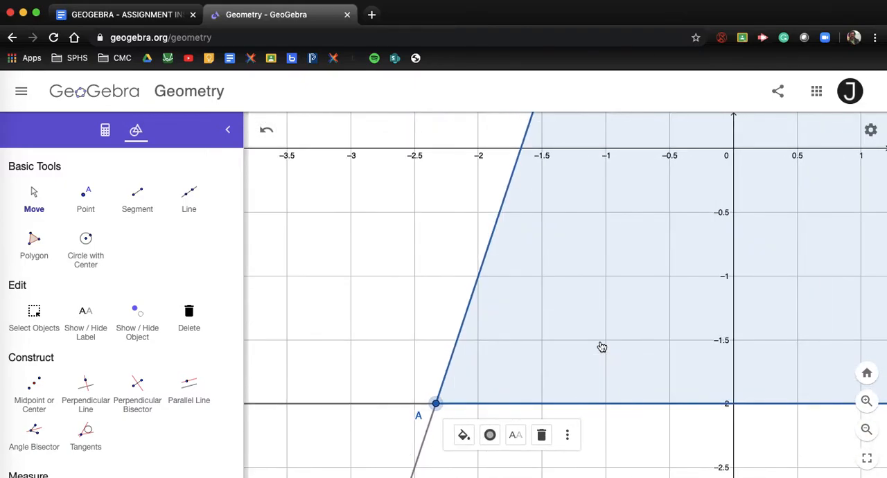
click(515, 307)
click(39, 203)
drag(438, 259, 271, 405)
scroll(435, 263, down, 1)
scroll(435, 263, down, 3)
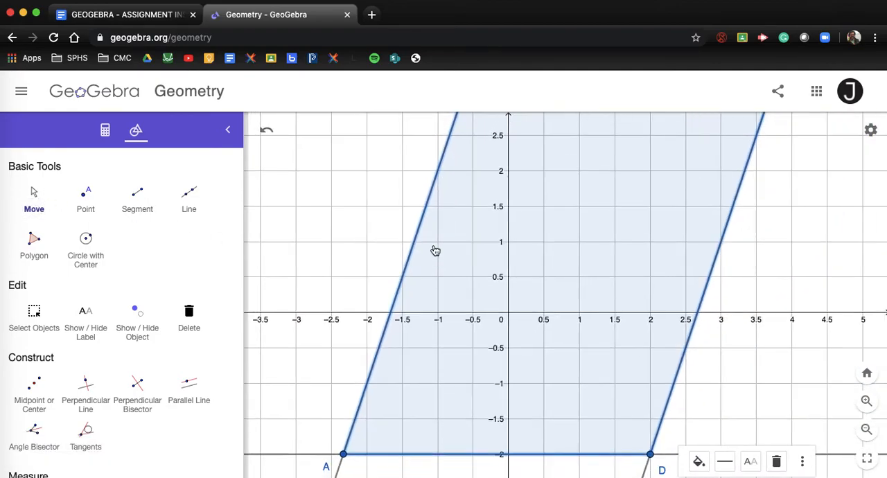
drag(362, 214, 330, 384)
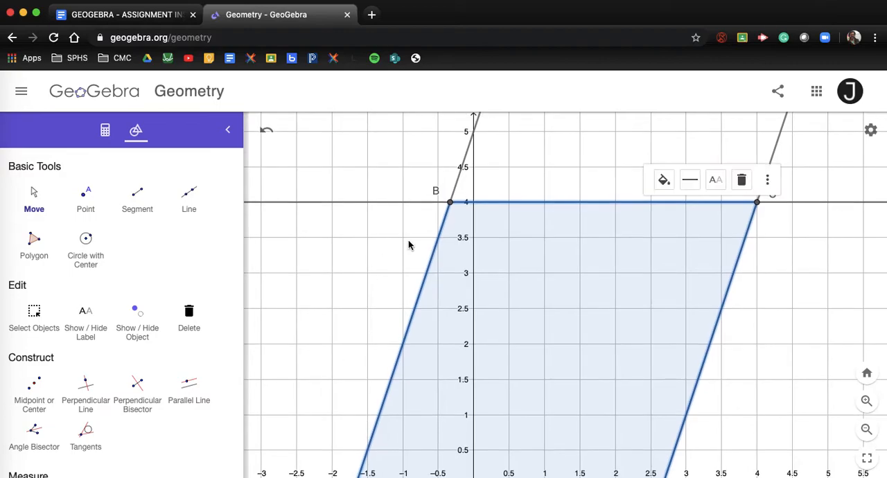
scroll(410, 243, down, 9)
scroll(400, 291, up, 8)
scroll(400, 292, up, 5)
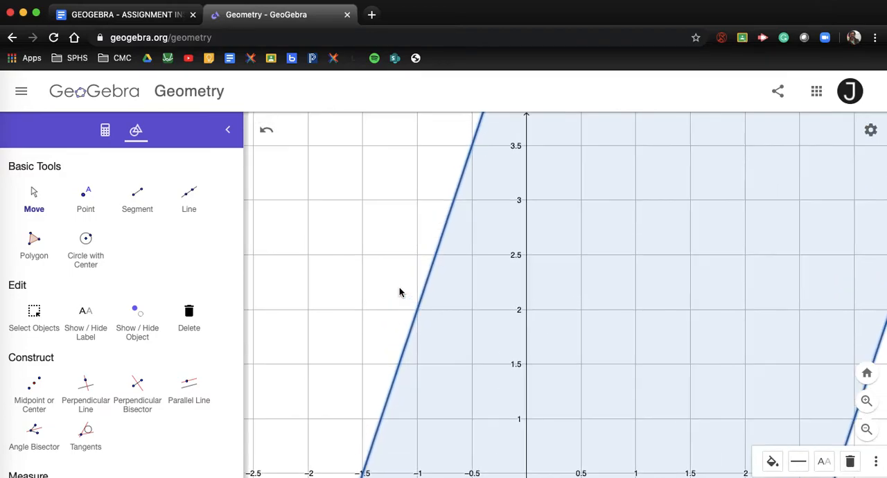
drag(429, 124, 386, 268)
scroll(418, 252, up, 6)
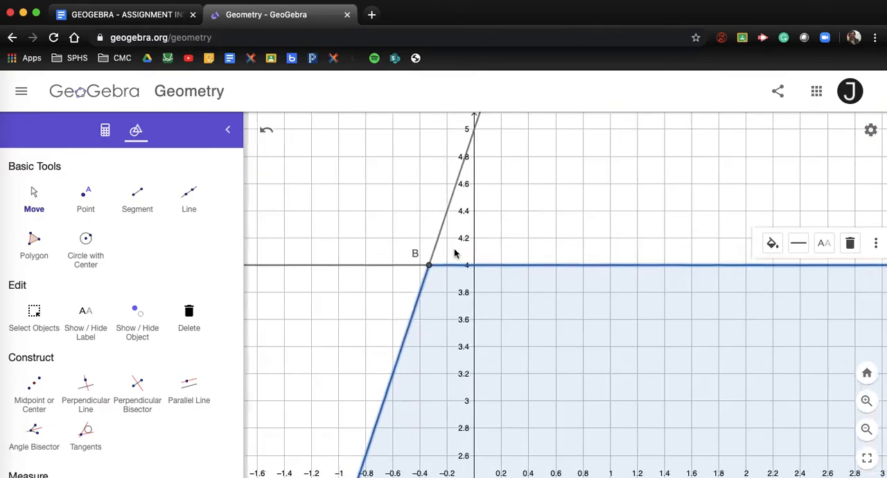
scroll(456, 252, up, 3)
scroll(455, 251, down, 7)
drag(619, 178, 261, 184)
drag(790, 296, 762, 146)
scroll(737, 289, up, 4)
scroll(737, 289, down, 2)
drag(701, 386, 774, 121)
drag(672, 431, 785, 191)
drag(713, 366, 818, 111)
drag(685, 446, 775, 192)
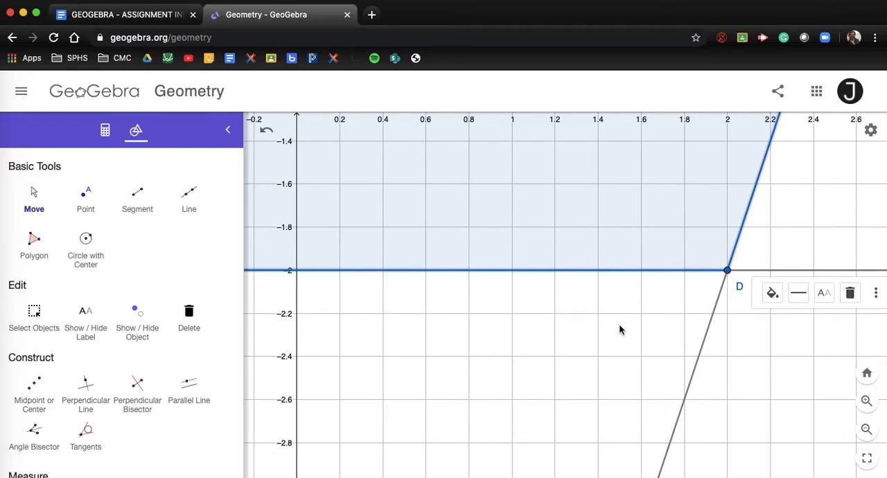
scroll(620, 330, down, 10)
drag(709, 278, 723, 384)
scroll(723, 385, up, 3)
scroll(723, 384, down, 5)
drag(754, 311, 660, 300)
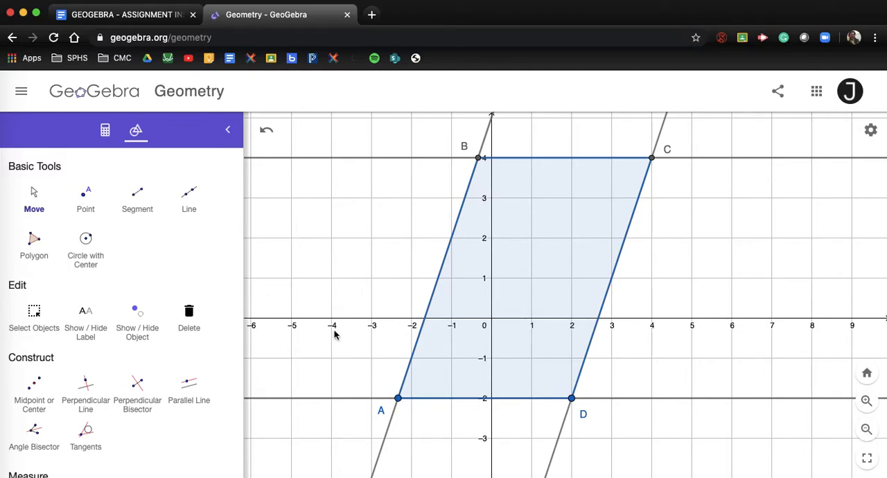
Add slope measurements to both slanted lines with the Slope tool from the extended tool set
scroll(78, 388, down, 2)
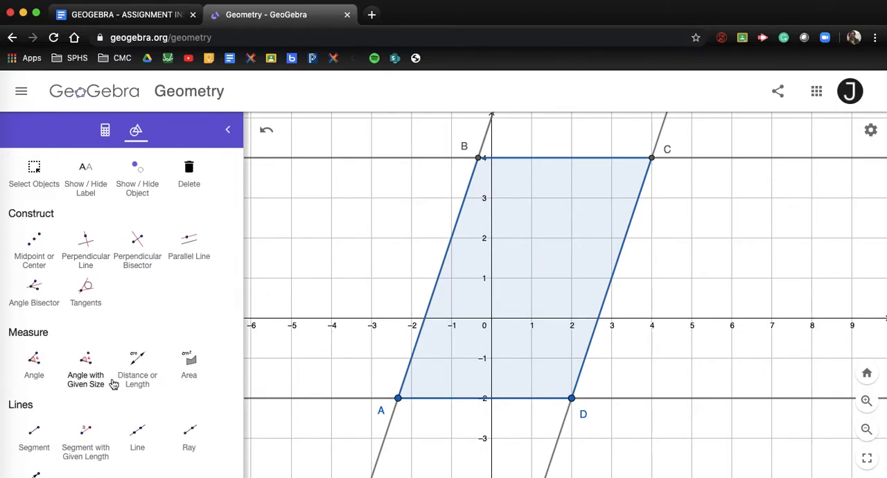
scroll(97, 391, down, 6)
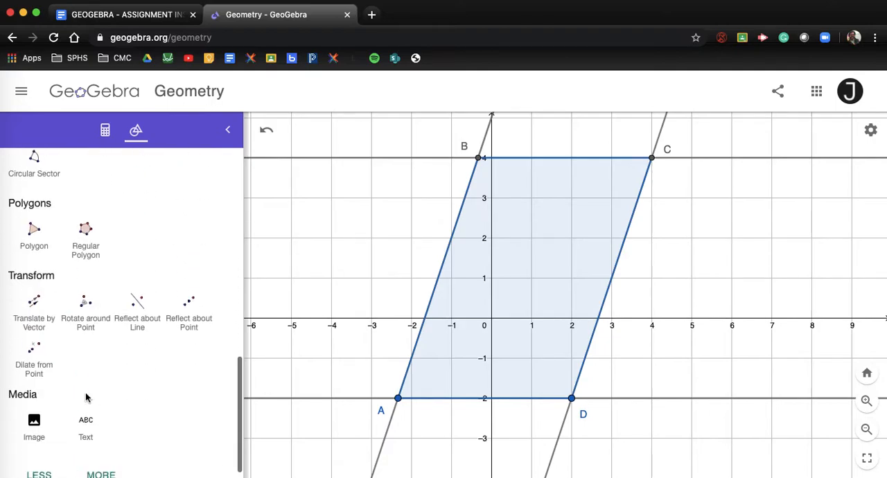
click(101, 471)
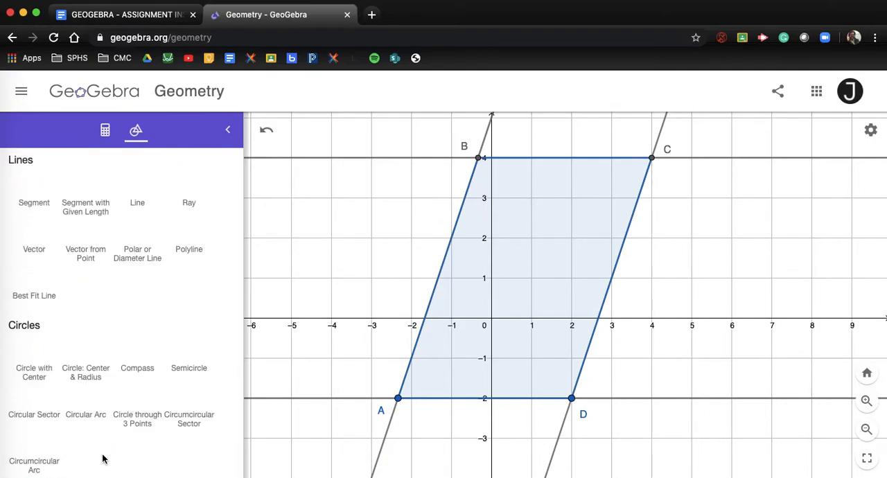
scroll(116, 383, up, 5)
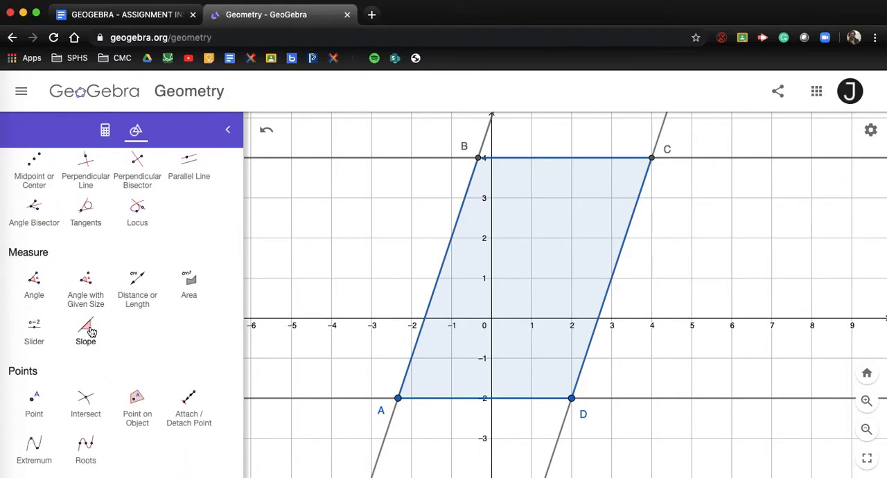
click(91, 333)
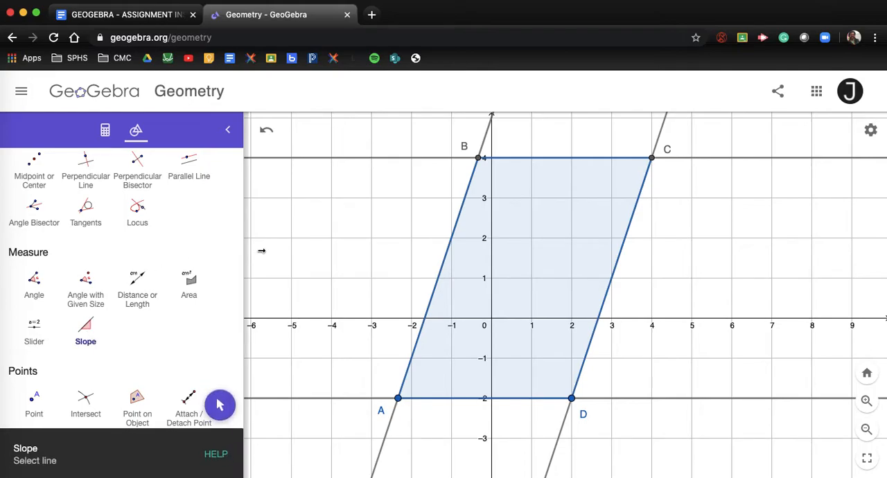
click(481, 139)
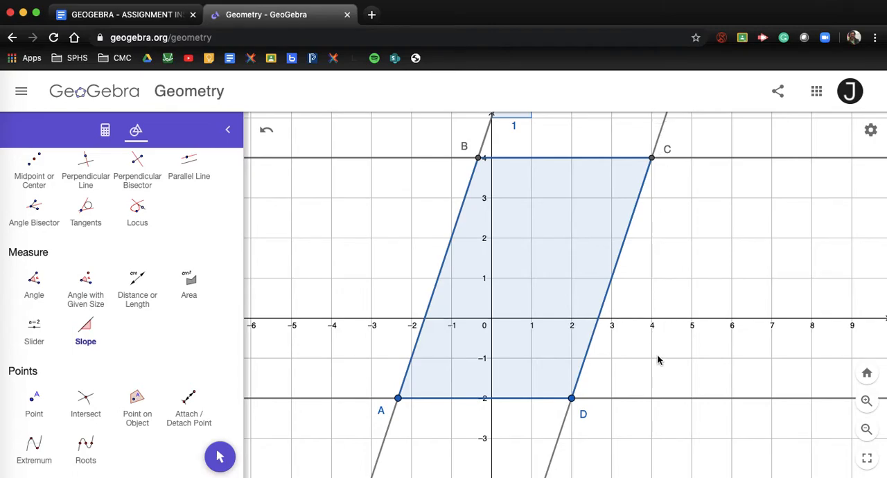
scroll(628, 339, down, 5)
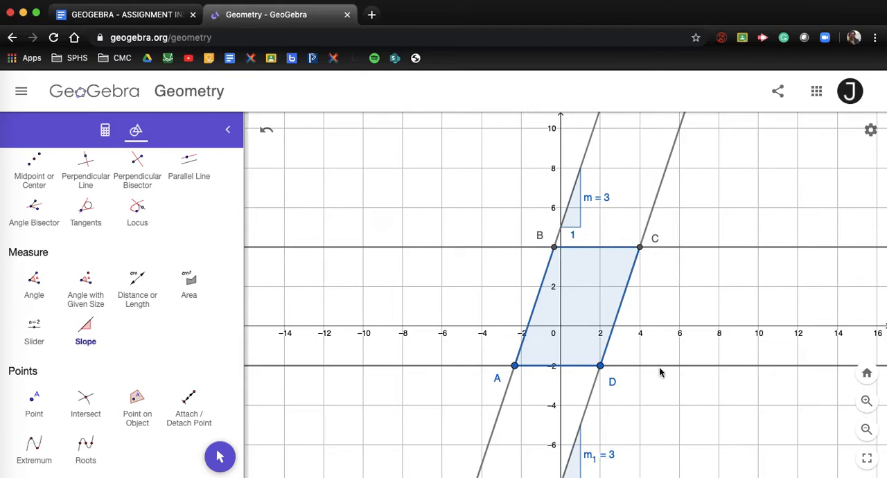
Add slope measurements to the horizontal lines y = -2 and y = 4
click(86, 332)
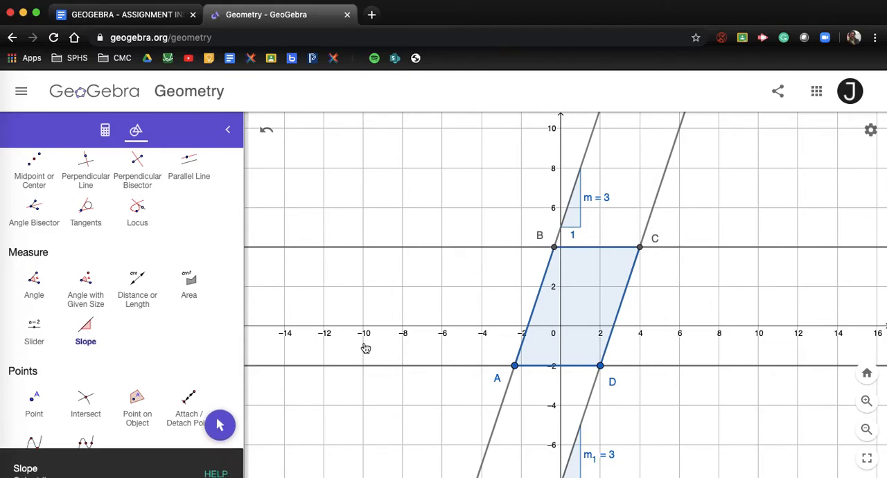
click(527, 371)
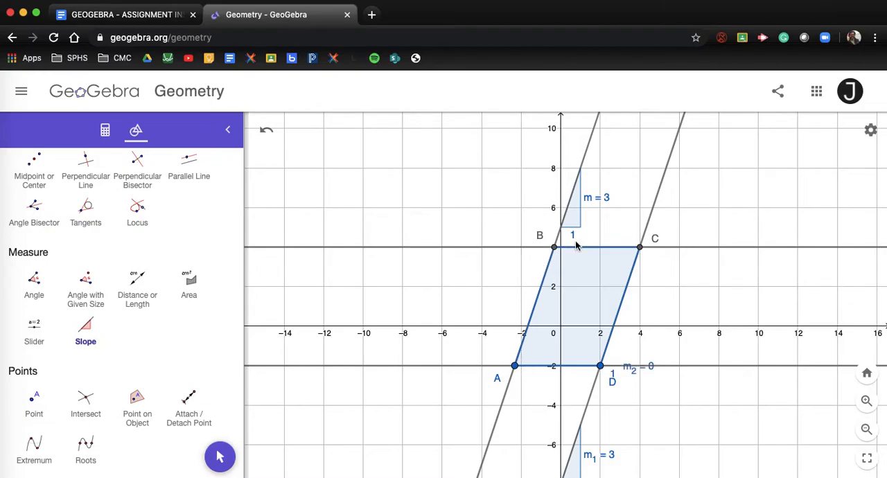
click(581, 249)
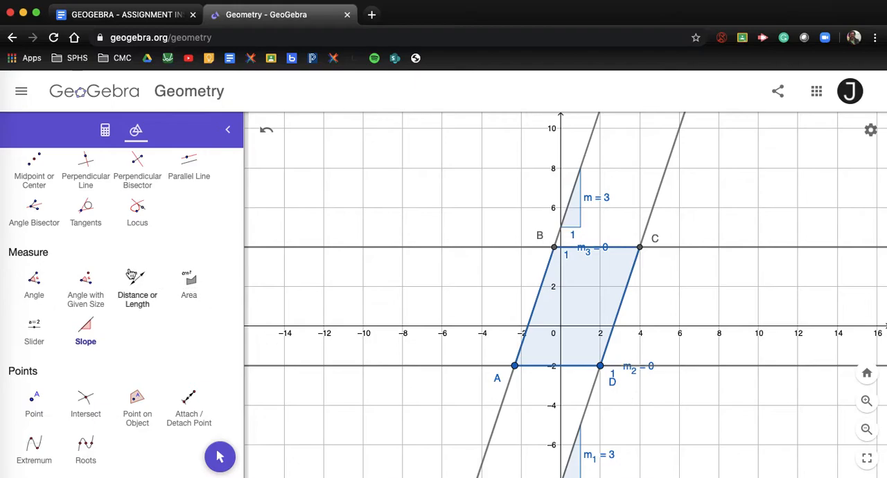
Move the slope labels m₂ and m₃ just below their horizontal lines so they are readable
scroll(127, 273, up, 5)
click(34, 194)
drag(462, 184, 405, 150)
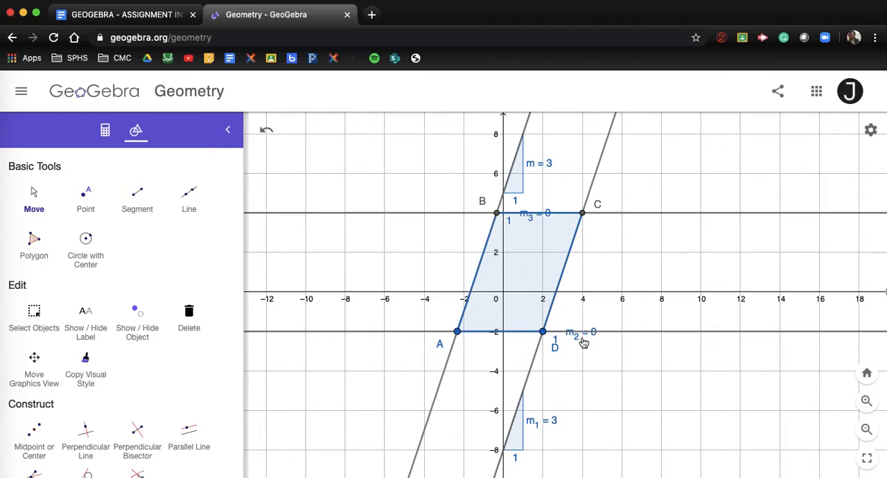
drag(577, 344, 574, 351)
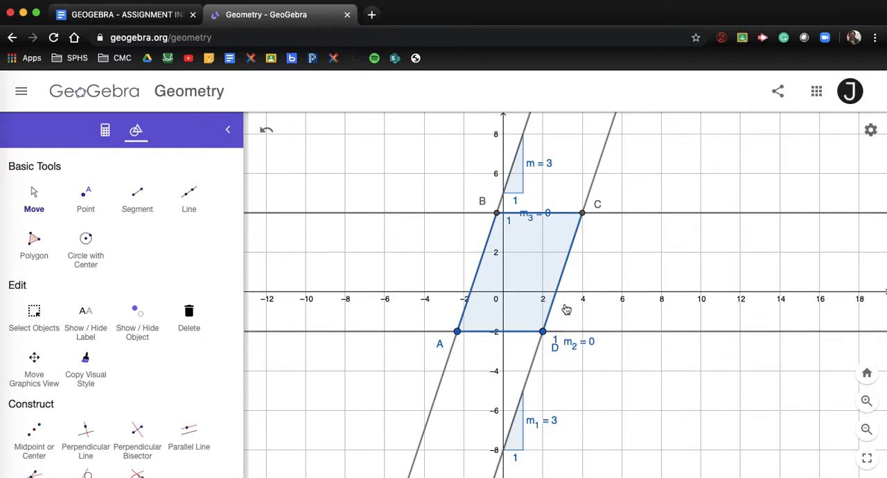
drag(534, 217, 533, 232)
Measure the lengths of the parallelogram's sides AB, BC, CD and DA with the Distance or Length tool
scroll(520, 239, up, 7)
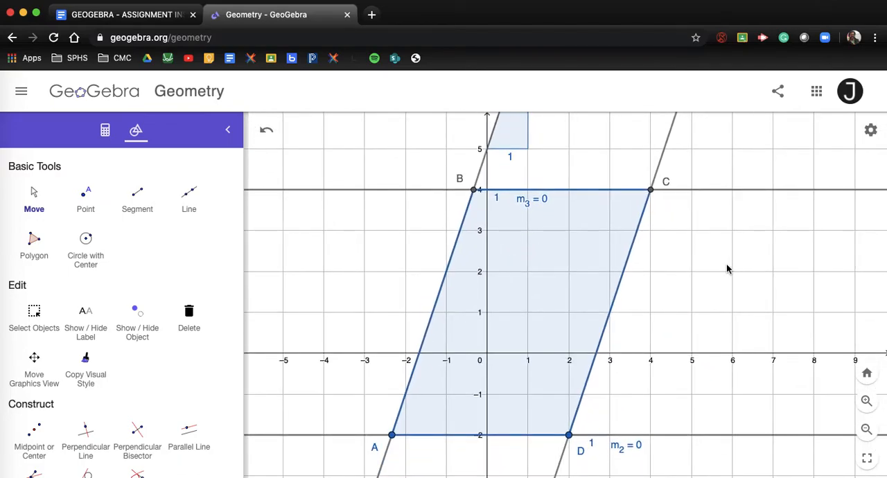
drag(744, 269, 745, 232)
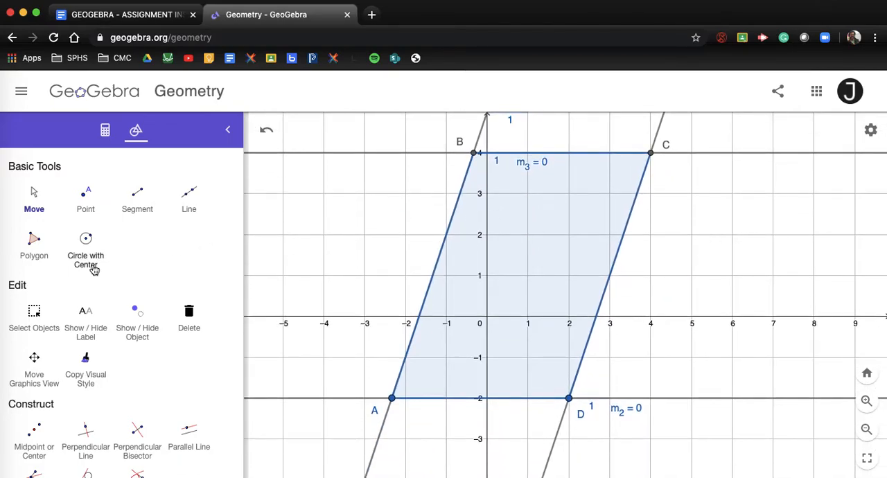
scroll(83, 364, down, 3)
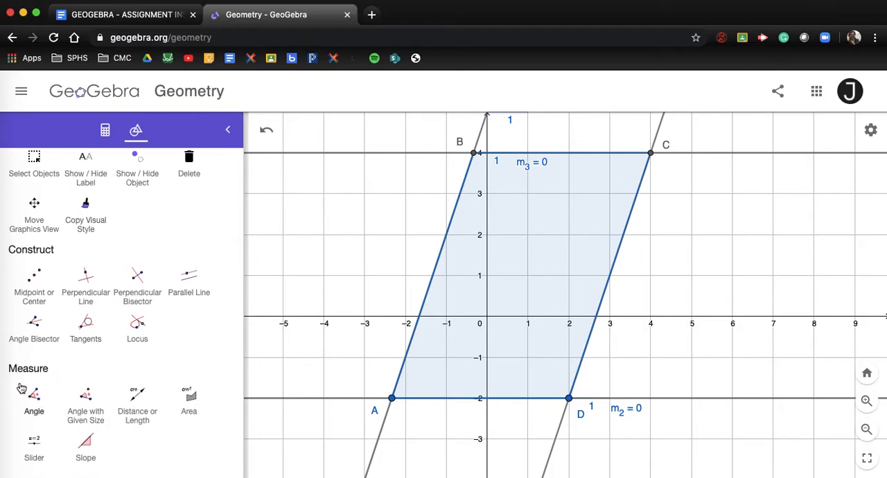
click(138, 403)
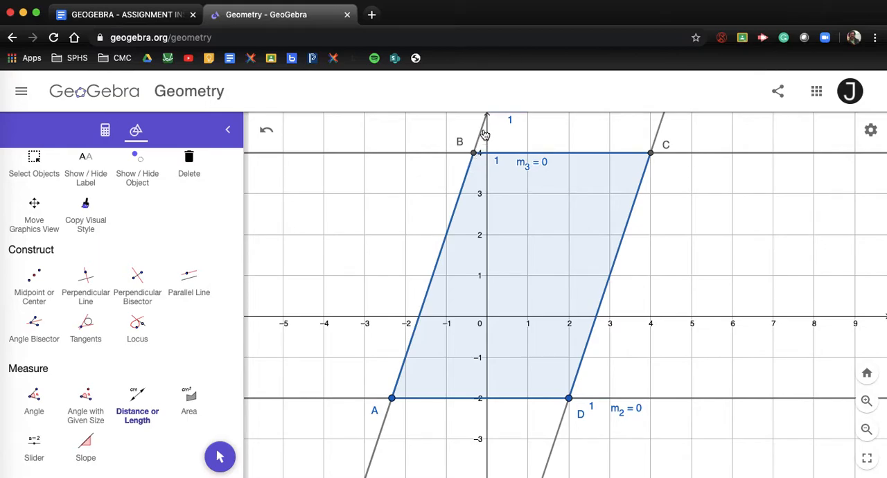
click(393, 399)
click(474, 155)
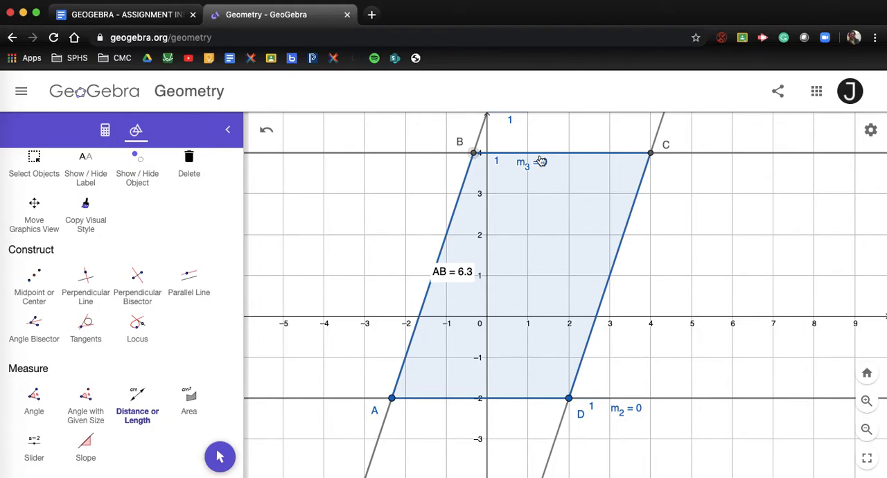
click(651, 155)
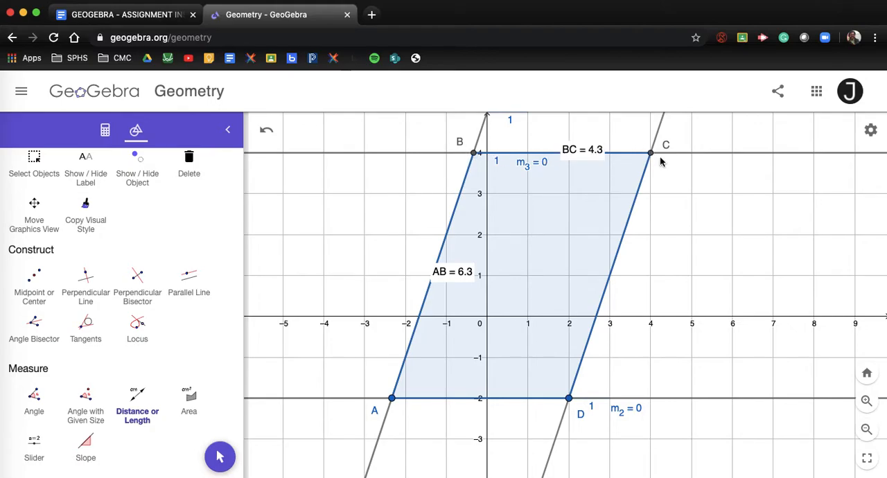
click(568, 401)
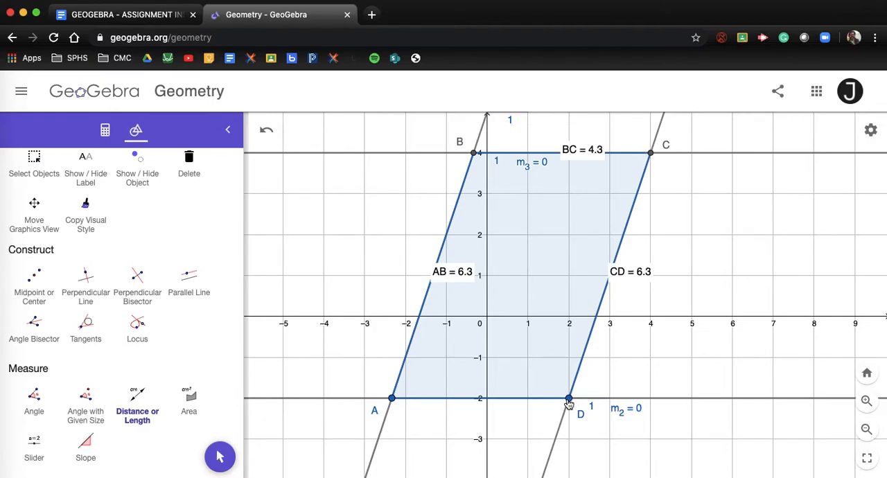
click(392, 399)
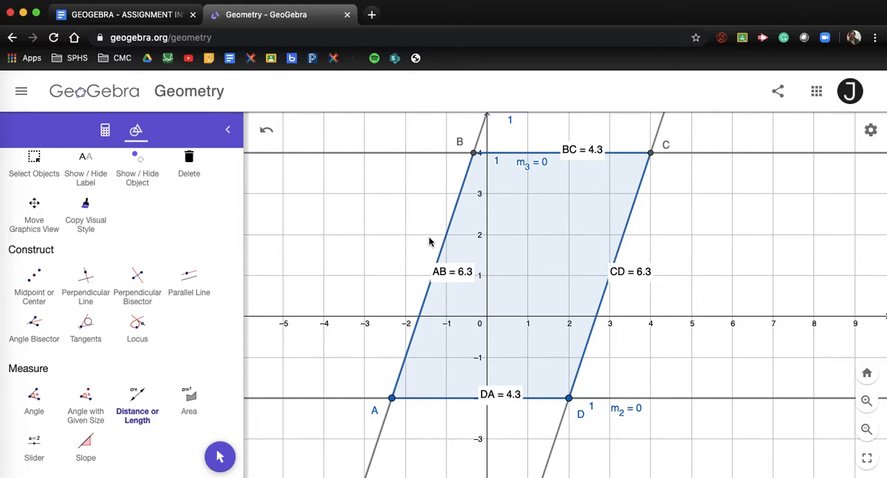
Move the length labels of sides AB, BC, CD and DA off the edges to just outside the parallelogram
scroll(111, 221, up, 5)
click(34, 197)
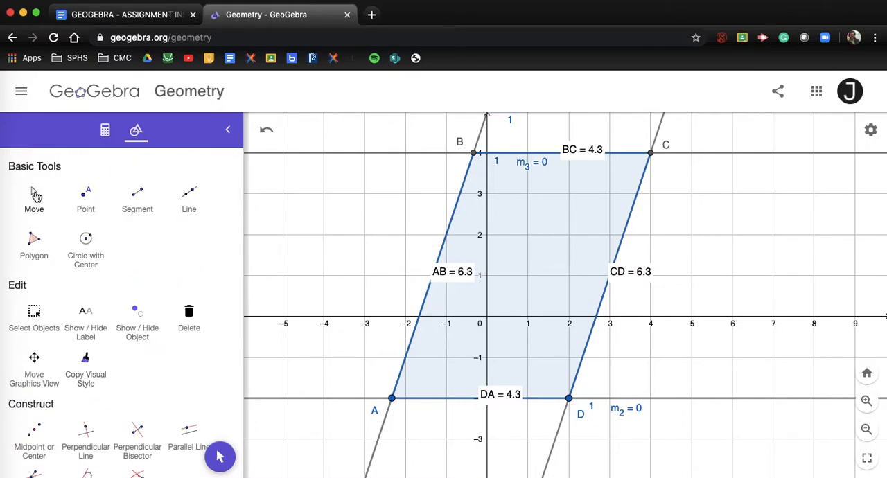
drag(465, 267, 413, 266)
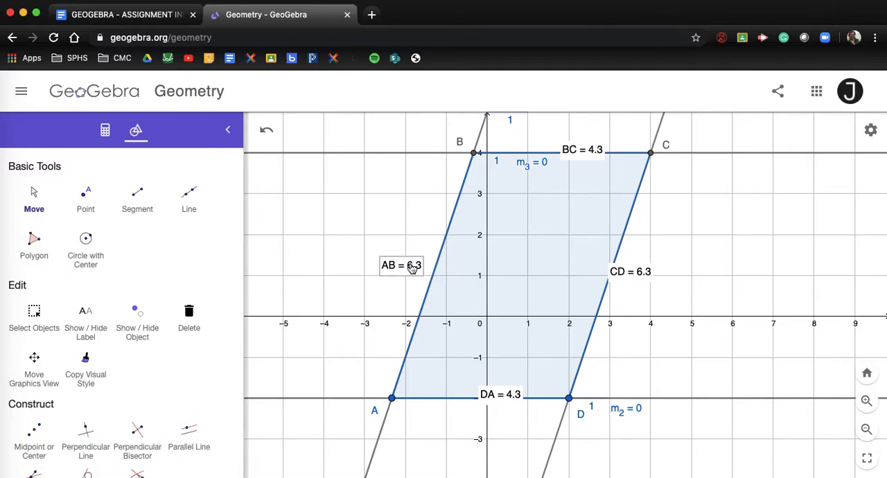
drag(580, 155, 572, 133)
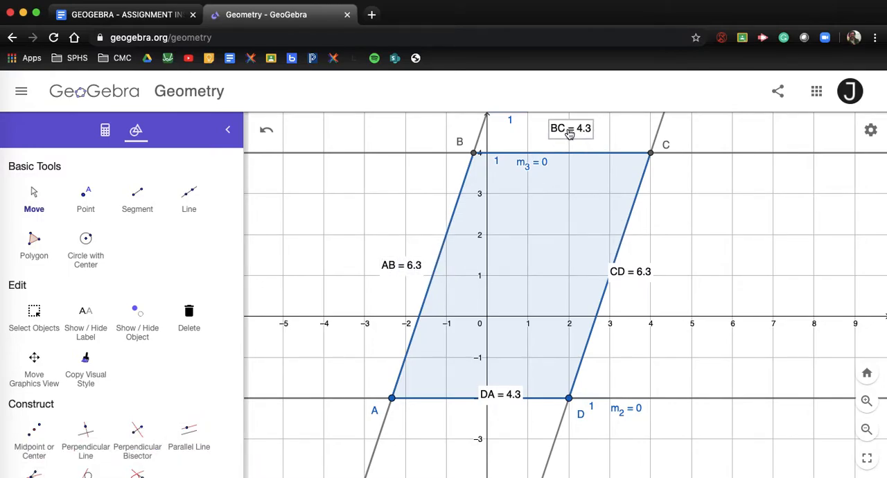
drag(631, 281, 649, 285)
drag(497, 409, 485, 429)
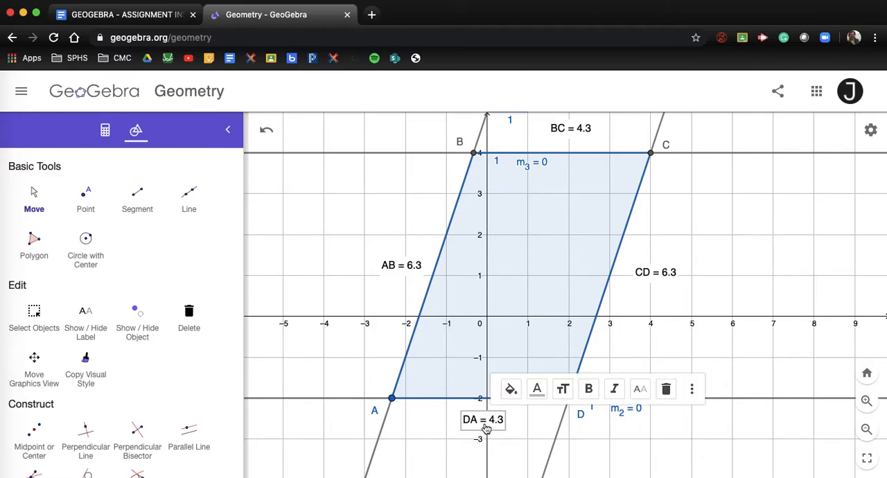
click(703, 337)
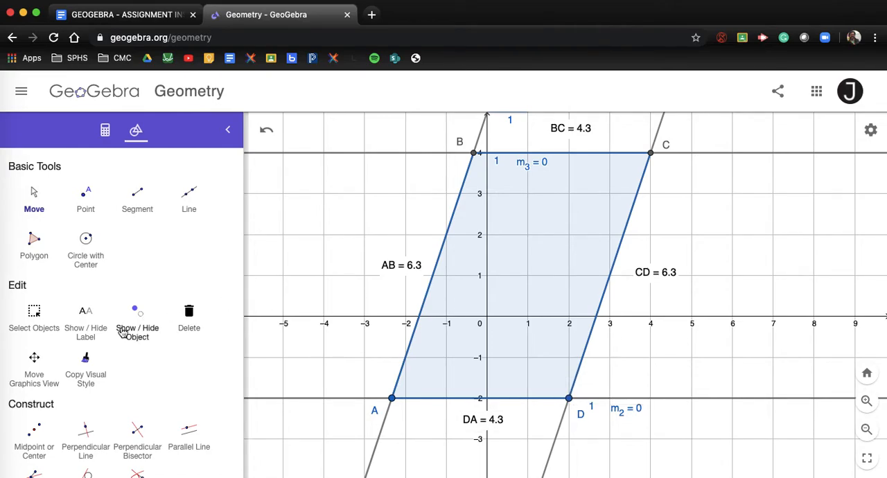
Measure the parallelogram's interior angles at vertices A and B with the Angle tool
scroll(69, 326, down, 5)
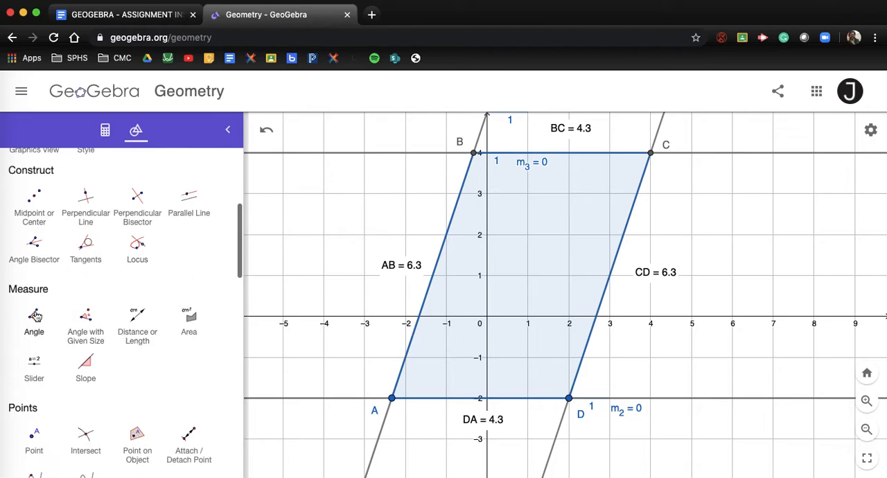
click(35, 316)
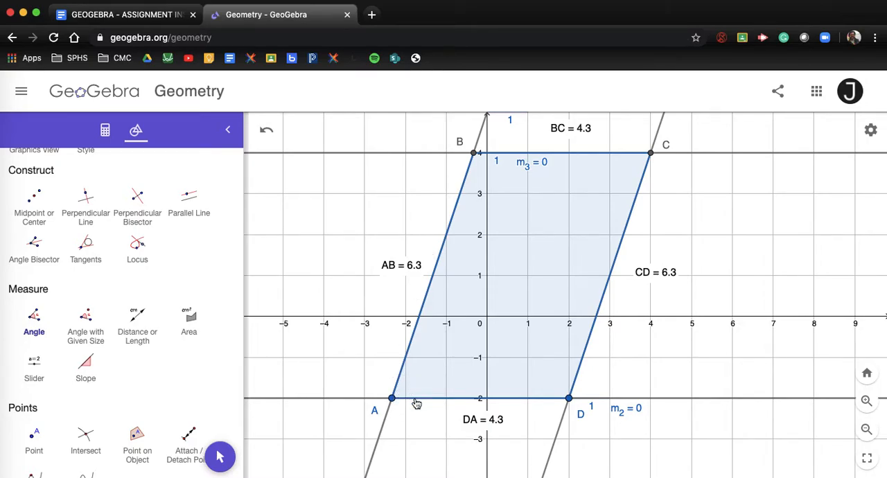
click(474, 153)
click(392, 399)
click(568, 398)
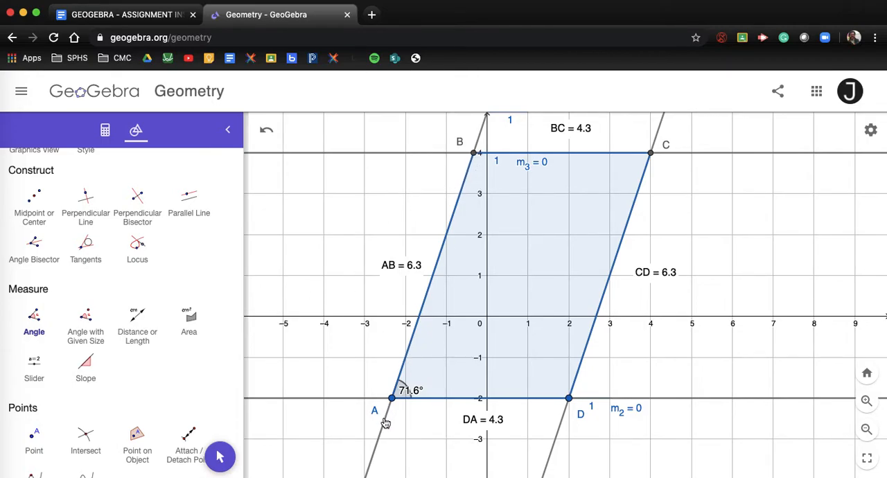
click(34, 320)
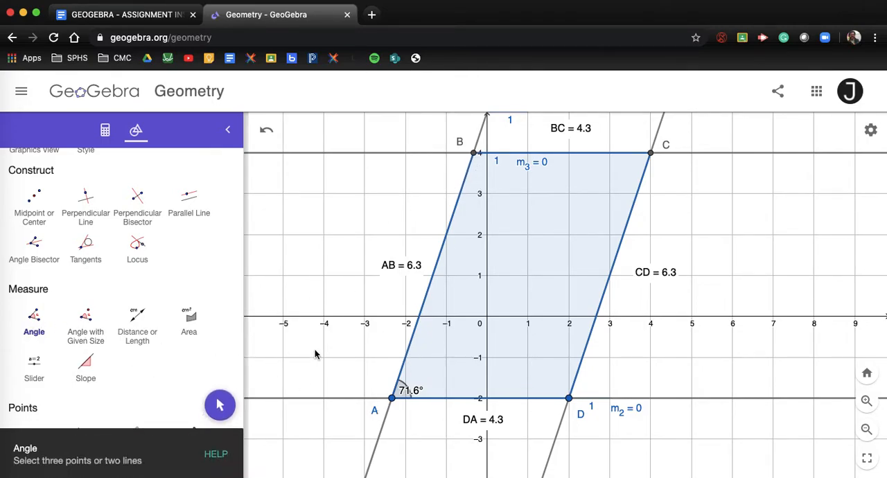
click(391, 400)
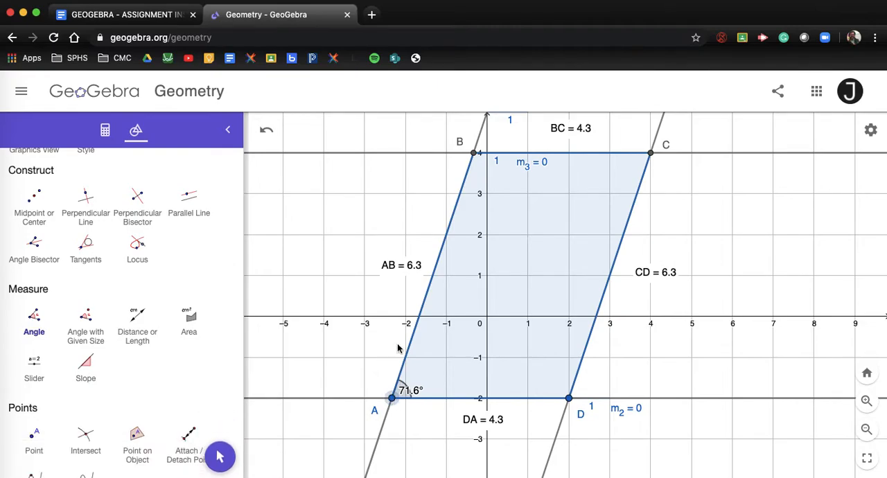
click(474, 152)
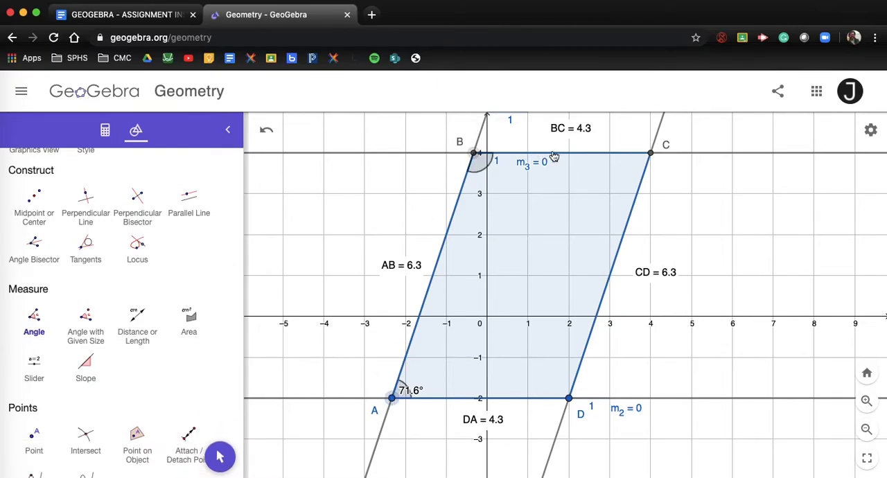
click(651, 154)
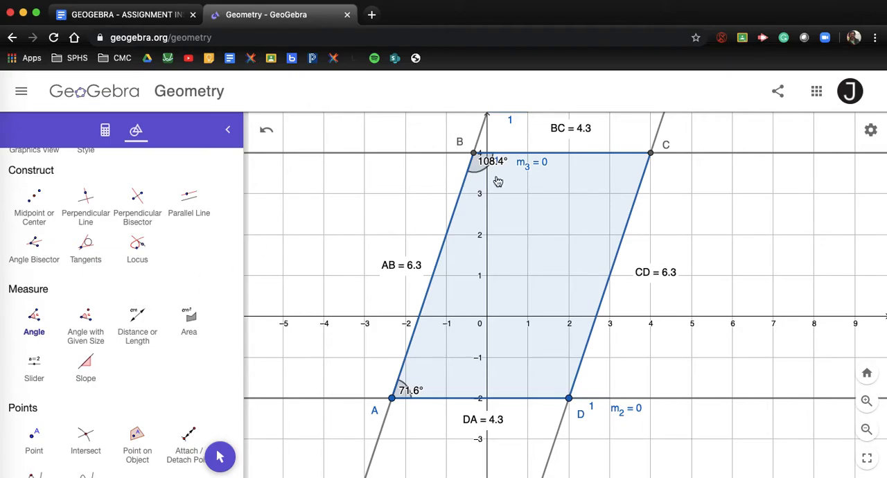
Measure the parallelogram's interior angles at vertices C and D with the Angle tool
click(28, 323)
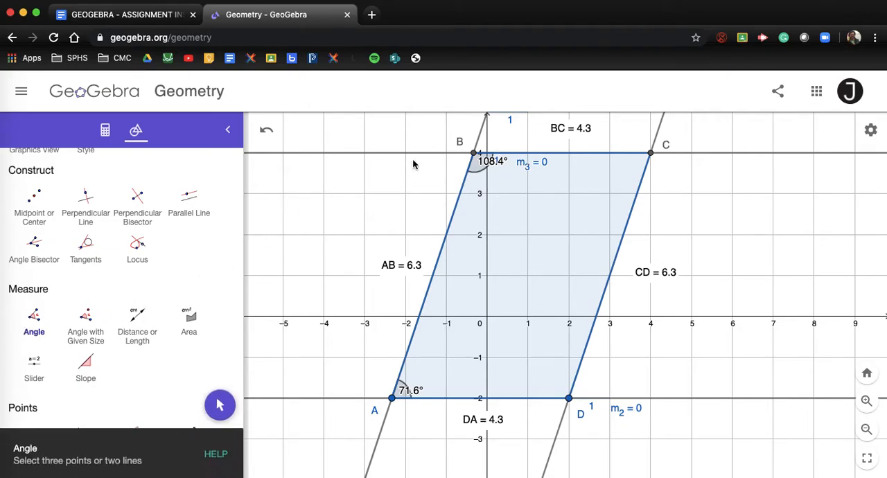
click(474, 152)
click(651, 152)
click(568, 398)
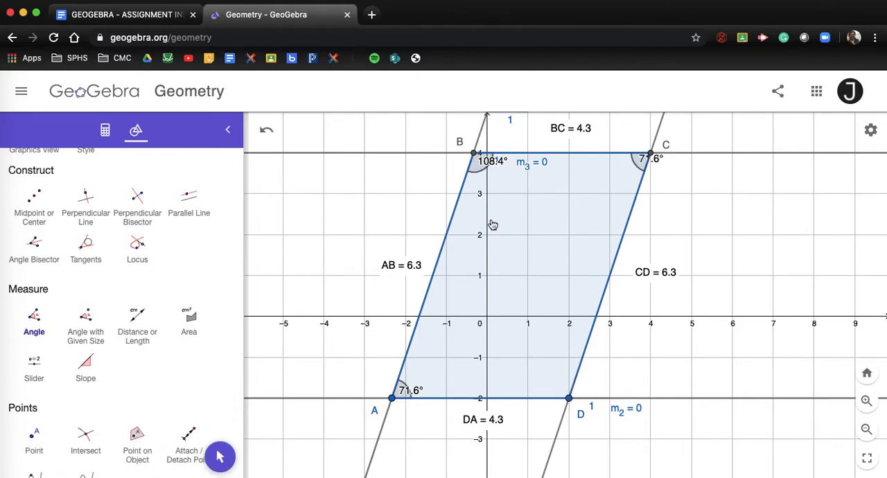
click(34, 320)
click(569, 401)
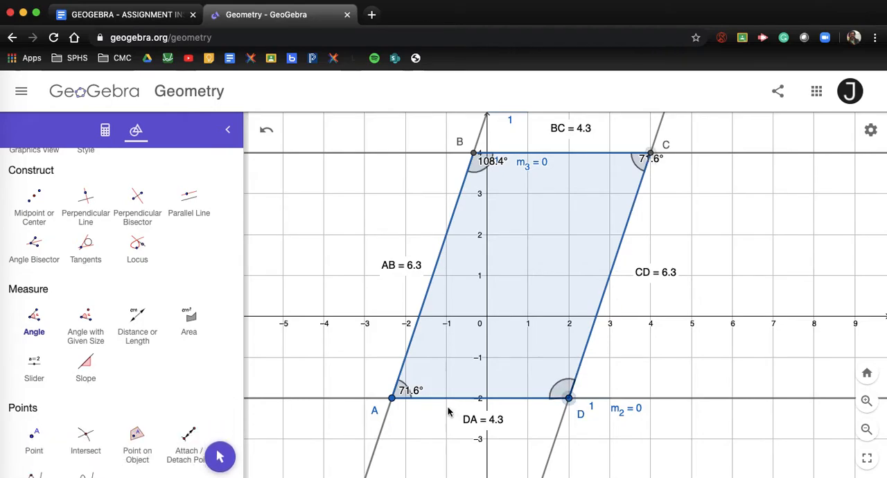
click(392, 400)
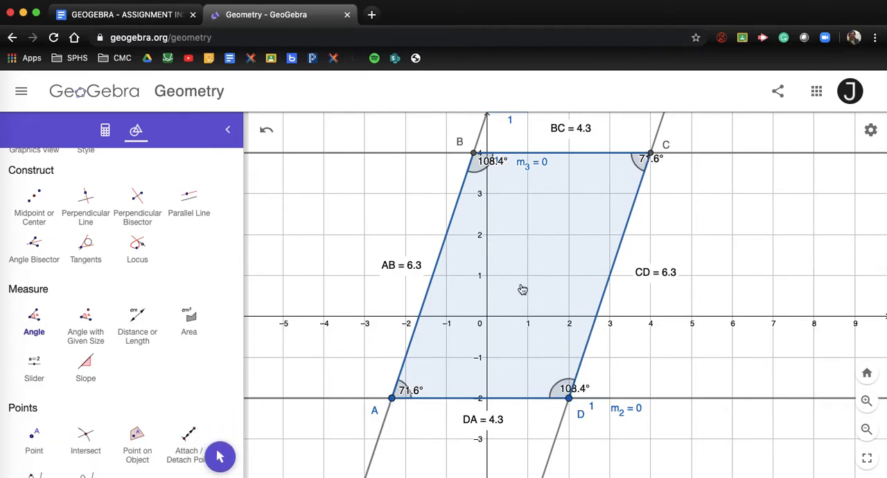
Move the four angle labels clear of their arcs inside the parallelogram so they are readable
scroll(85, 277, up, 5)
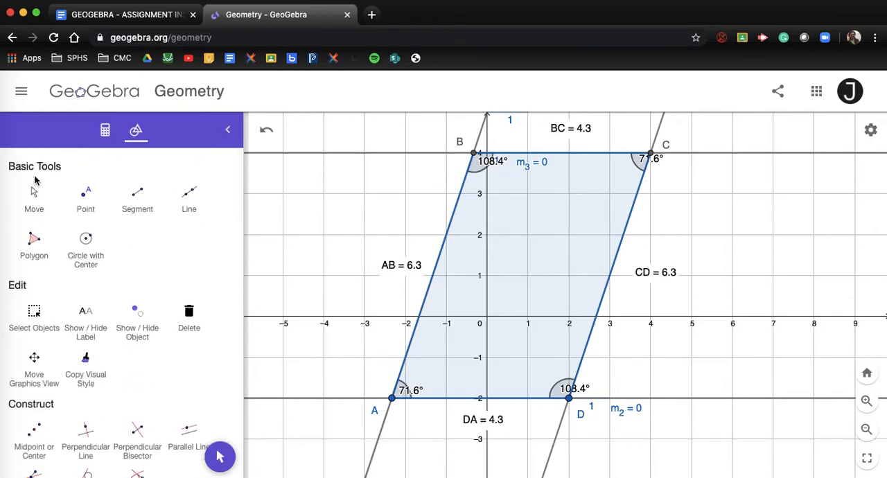
click(34, 197)
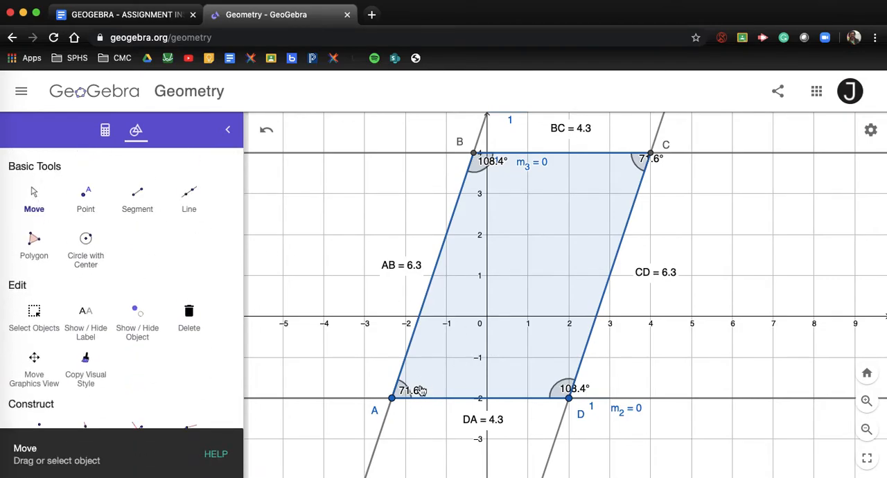
drag(419, 394, 430, 389)
drag(582, 391, 551, 378)
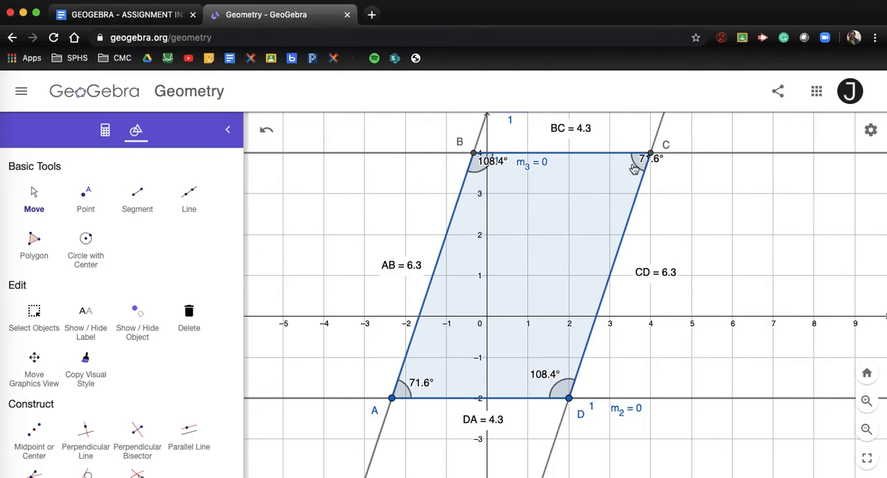
drag(661, 163, 605, 174)
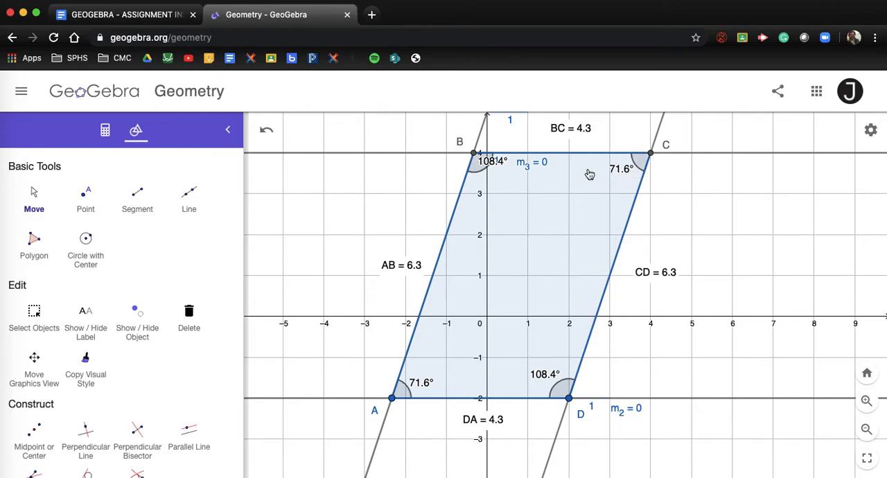
drag(494, 166, 495, 179)
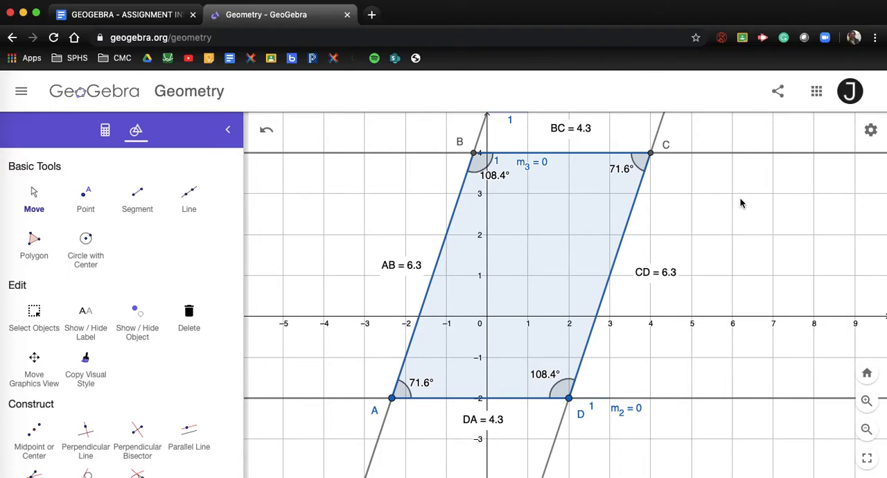
Start a text annotation in the empty grid area above and left of the parallelogram, with a "Name:" line giving the student's full name
scroll(749, 237, down, 1)
scroll(748, 237, down, 5)
drag(792, 240, 687, 300)
scroll(687, 300, down, 4)
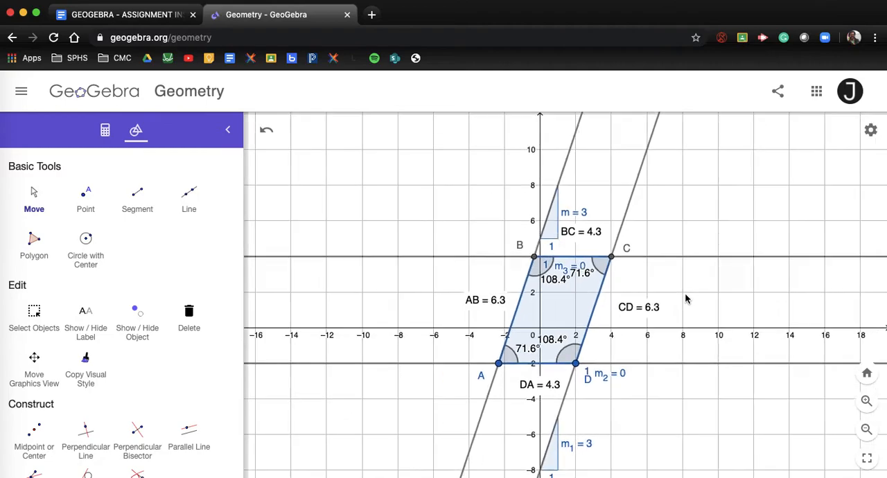
scroll(686, 301, up, 5)
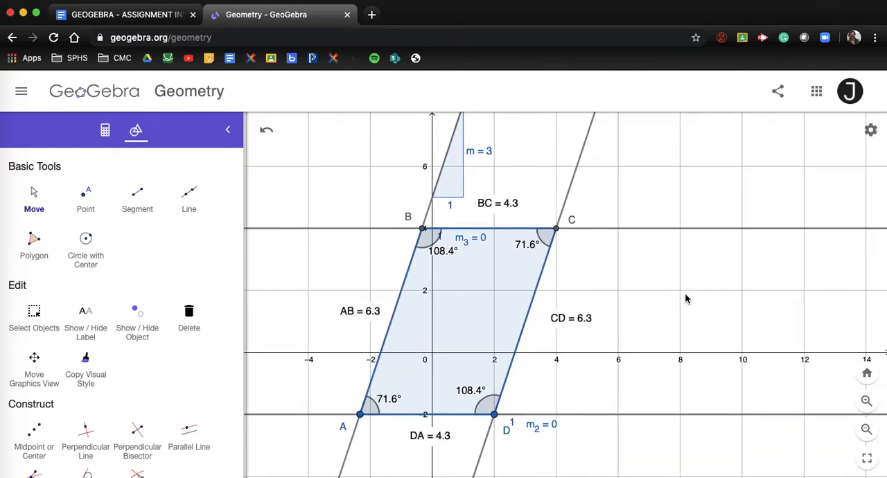
drag(686, 297, 758, 293)
scroll(758, 293, down, 4)
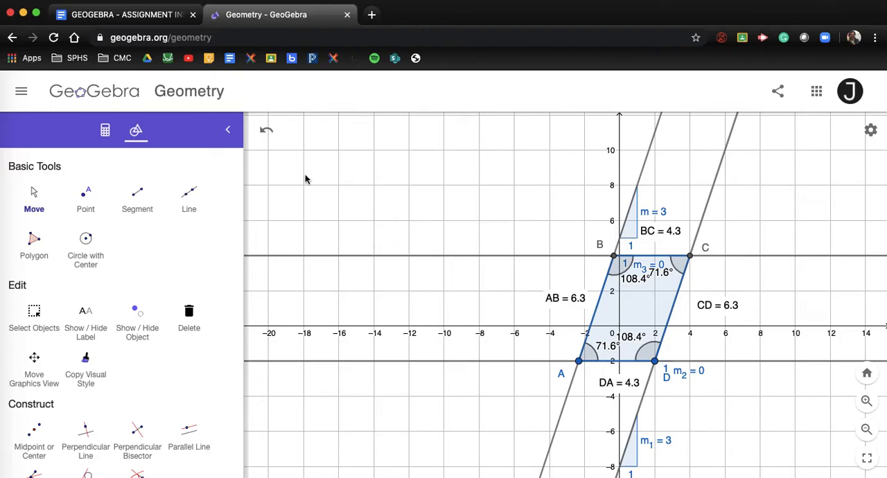
scroll(127, 366, down, 5)
scroll(127, 366, down, 6)
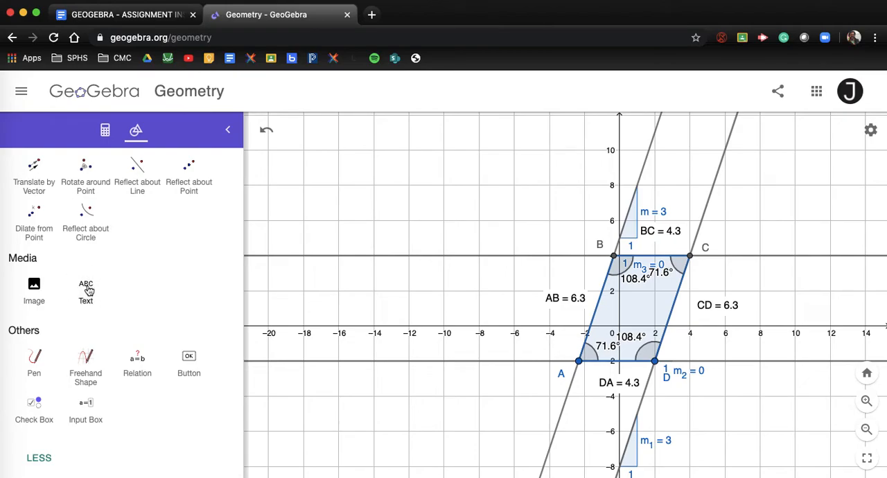
click(87, 290)
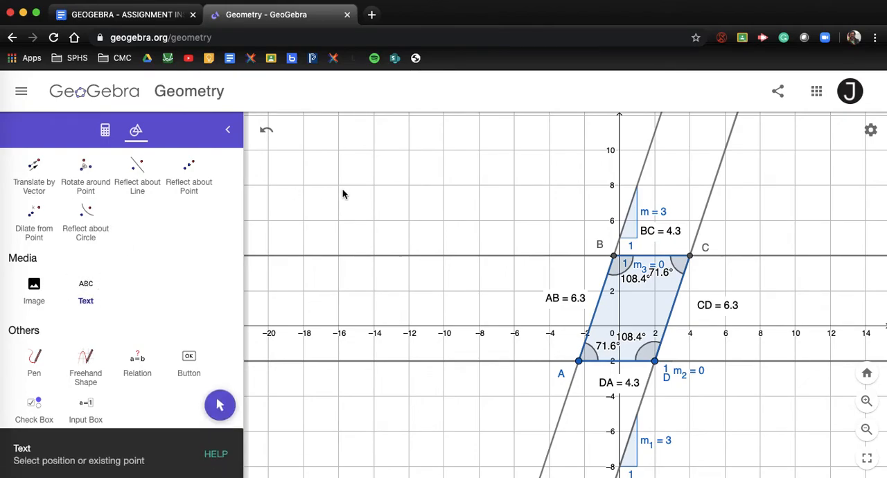
click(320, 128)
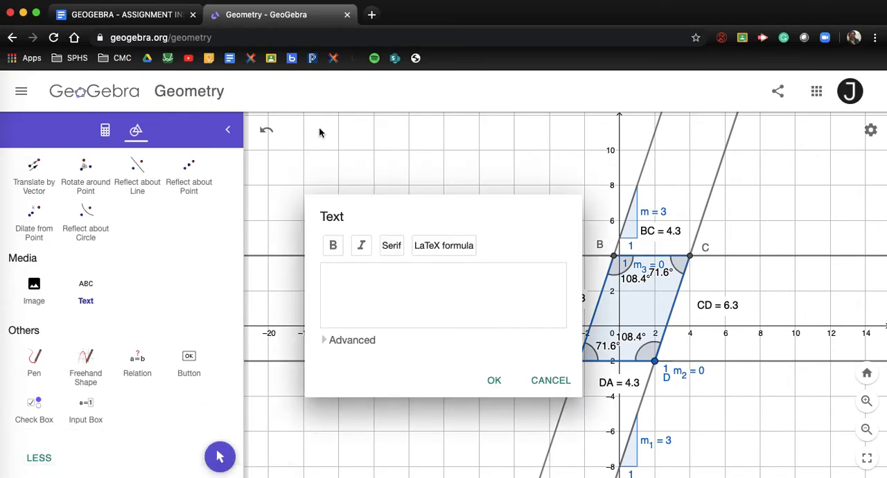
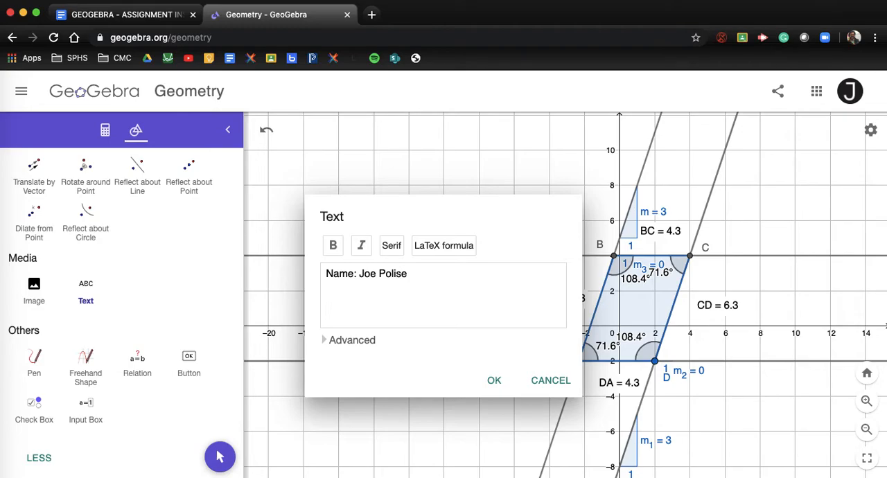
Add the lines "Date: 5/13/2020", "ASSIGNMENT 7" and "1. Level 2 (See Drawing)" to the text and place it
key(Return)
text(Date: 5/13/2020)
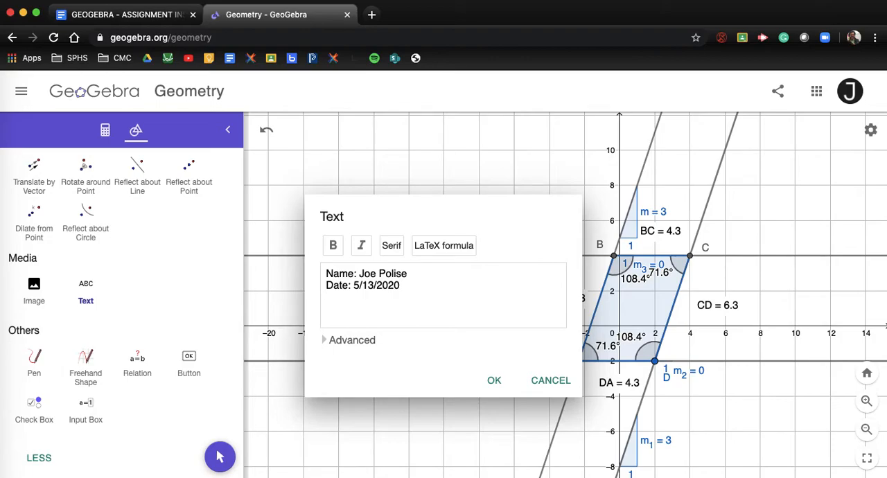
text(ASSIGN;MENT 7)
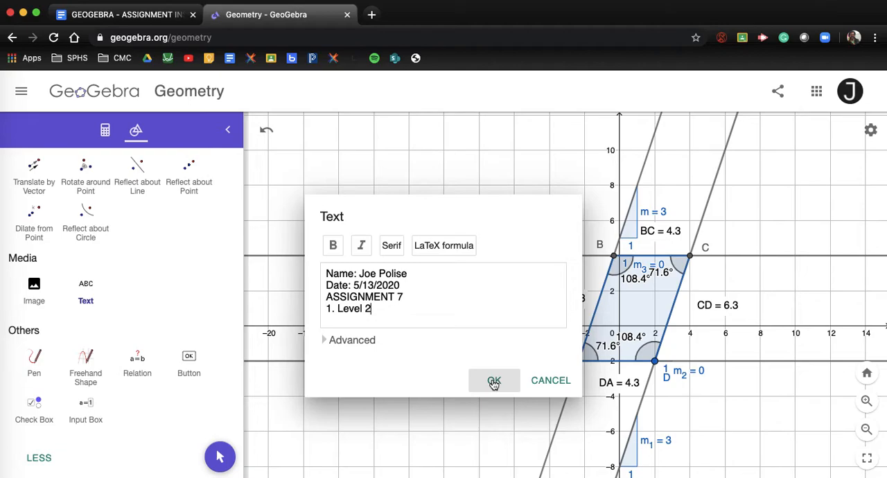
text(s)
key(BackSpace)
text(See Drawing))
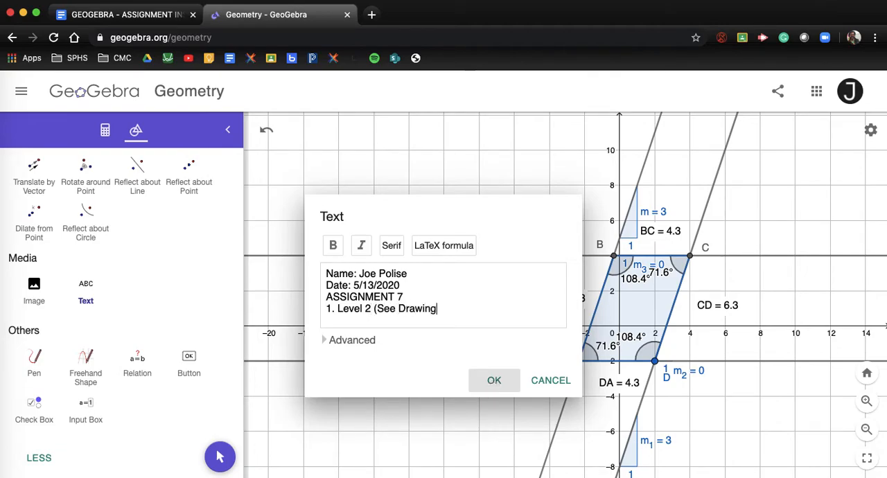
click(494, 380)
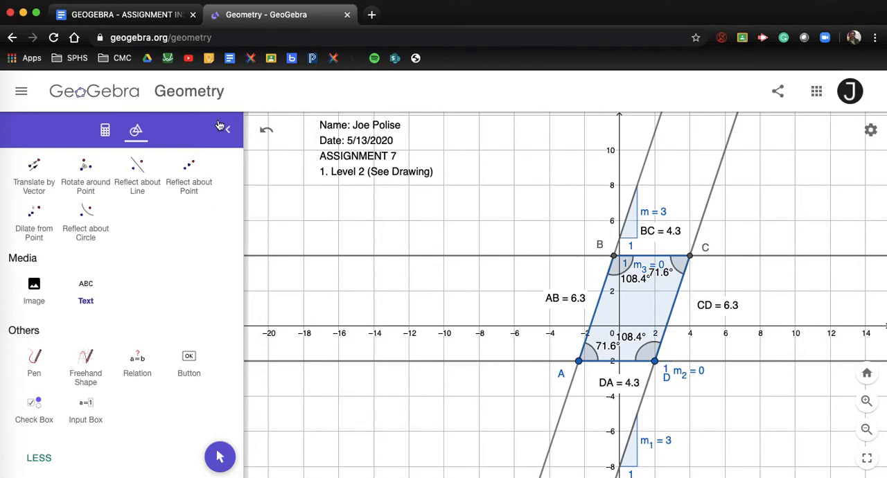
Select question 2 of Assignment 7, on side lengths, in the Google Docs assignment instructions and return to GeoGebra
click(123, 14)
scroll(187, 236, down, 5)
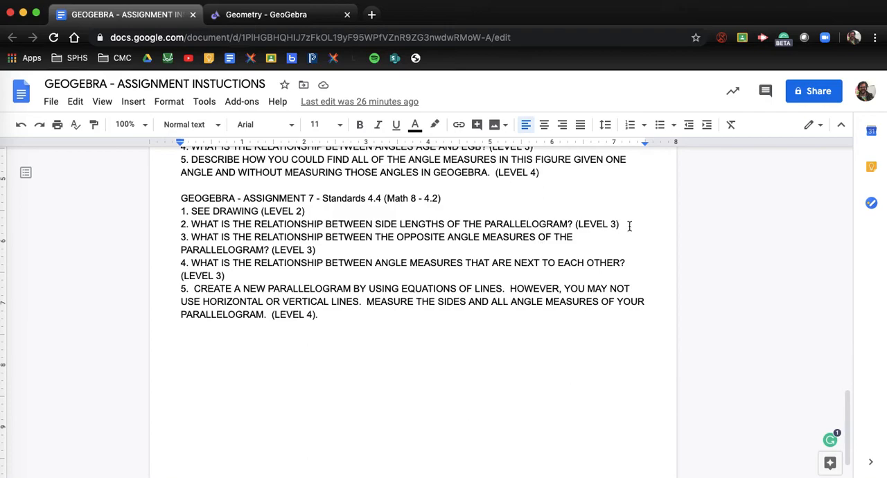
drag(624, 224, 172, 230)
key(super+c)
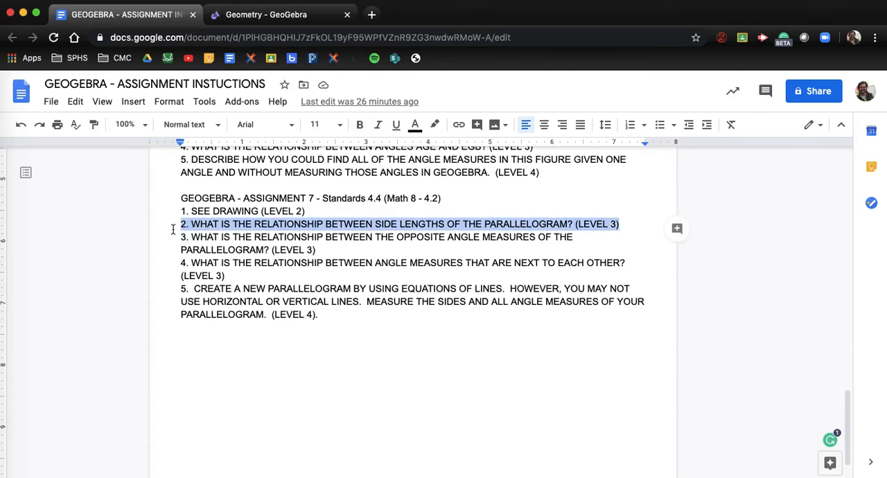
click(284, 16)
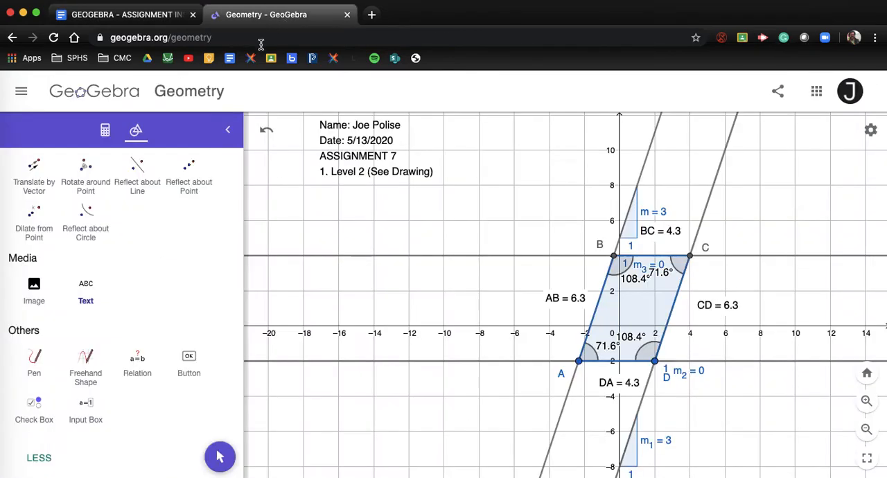
Paste the copied question 2 on side lengths as a new three-line text and align it directly below the heading text
click(87, 290)
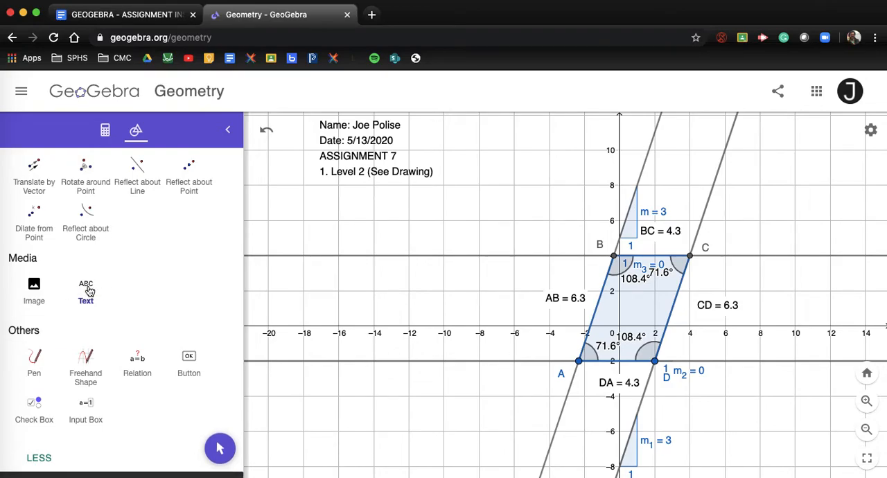
click(274, 204)
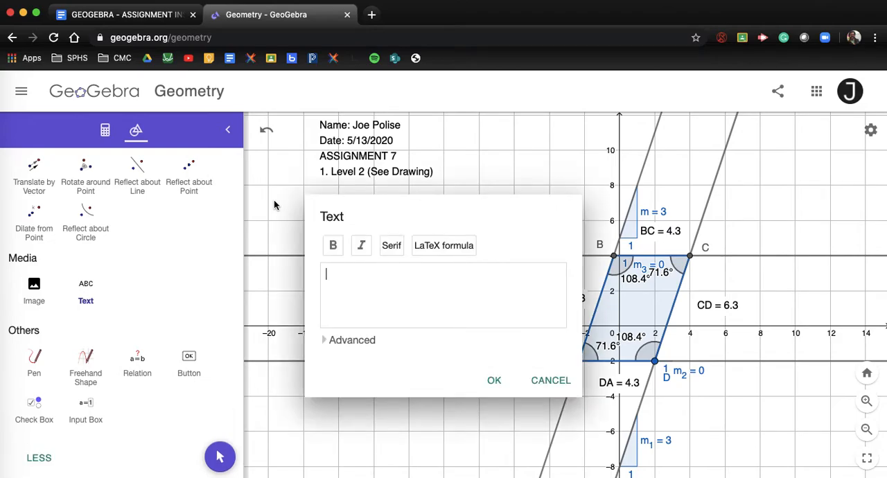
key(super+v)
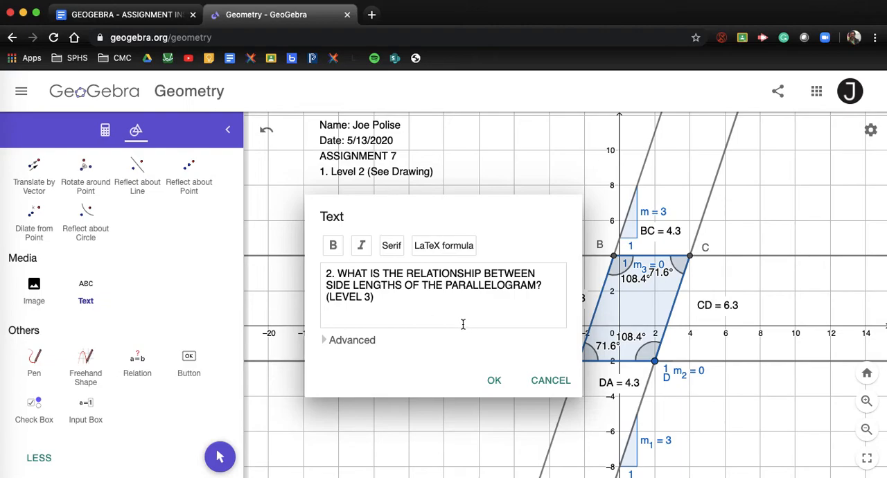
click(489, 379)
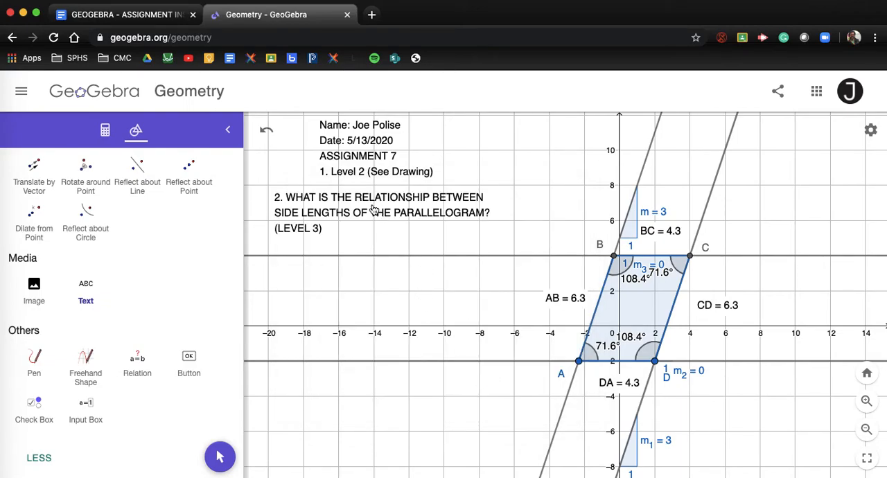
drag(332, 217, 376, 221)
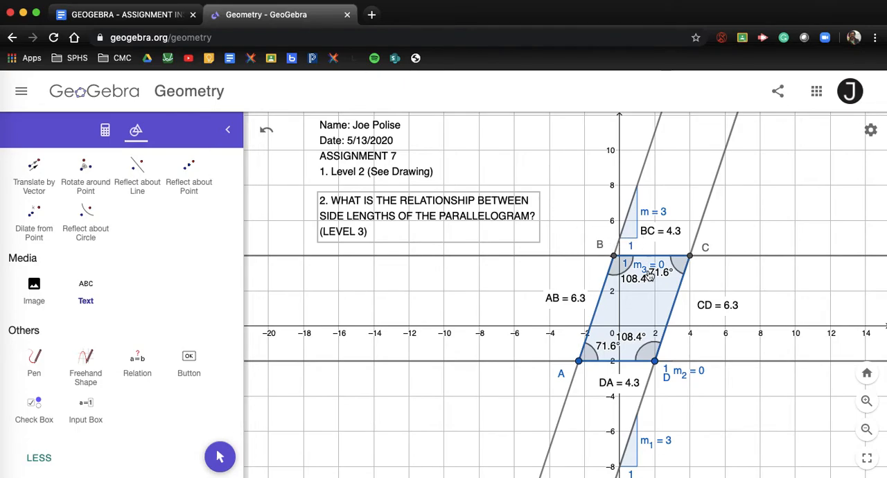
Start a new text annotation in the empty grid area above and to the right of the parallelogram
scroll(689, 276, up, 5)
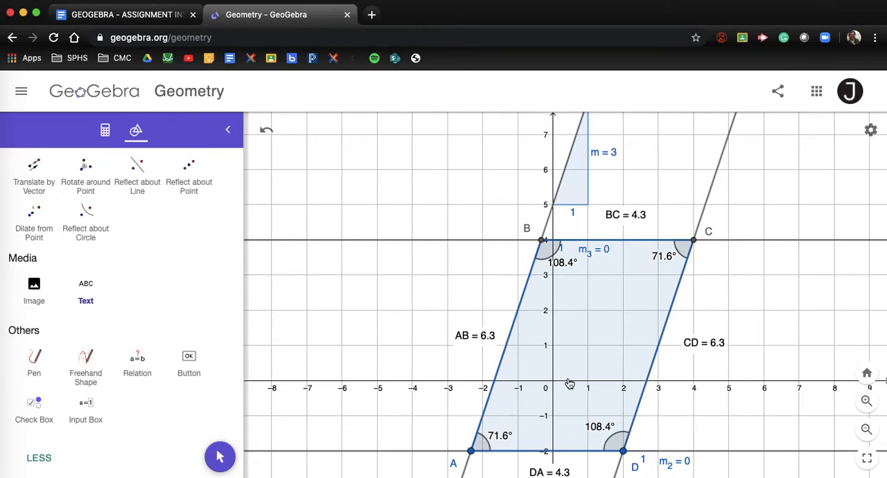
scroll(568, 384, down, 5)
scroll(565, 373, up, 2)
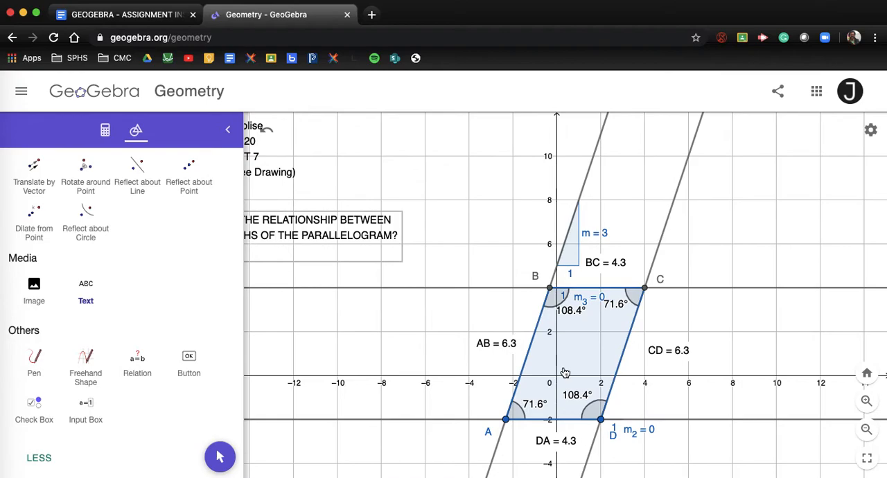
click(509, 365)
click(549, 381)
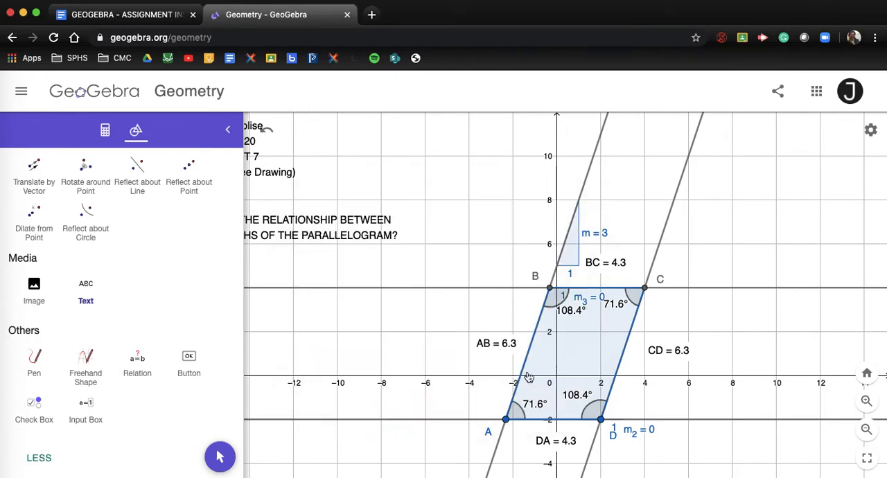
scroll(79, 300, up, 8)
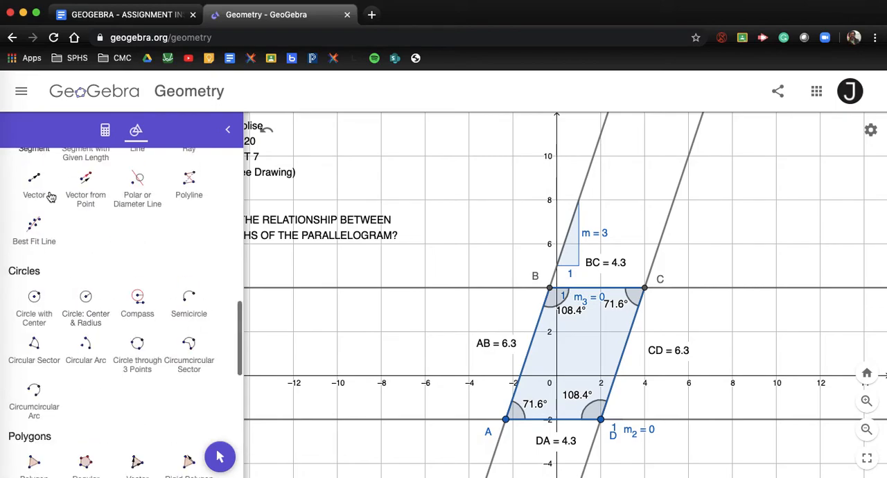
scroll(458, 232, down, 2)
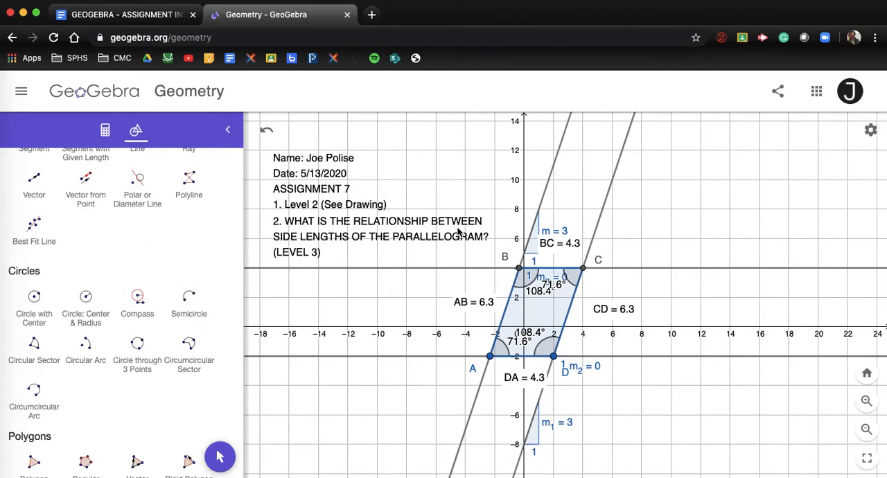
scroll(85, 302, down, 5)
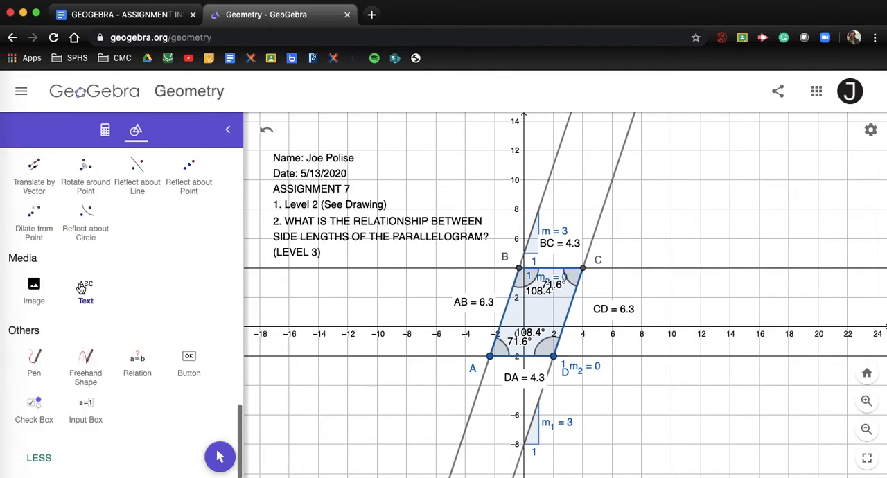
click(87, 286)
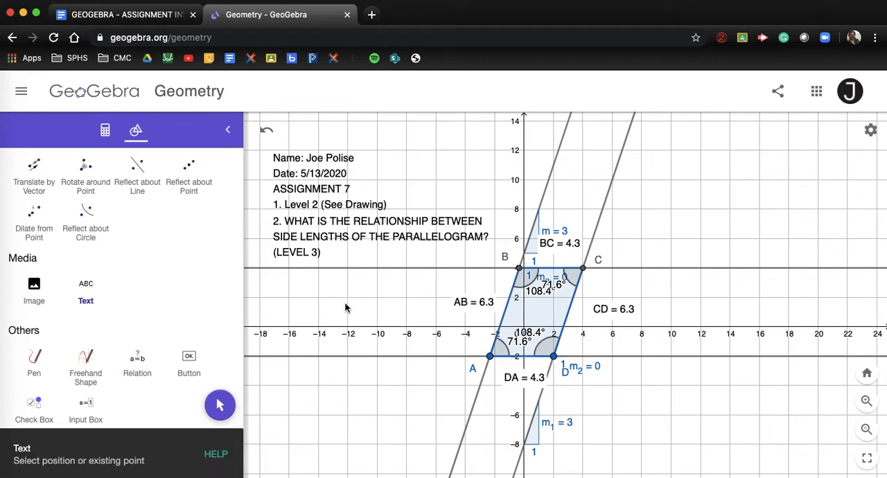
click(662, 136)
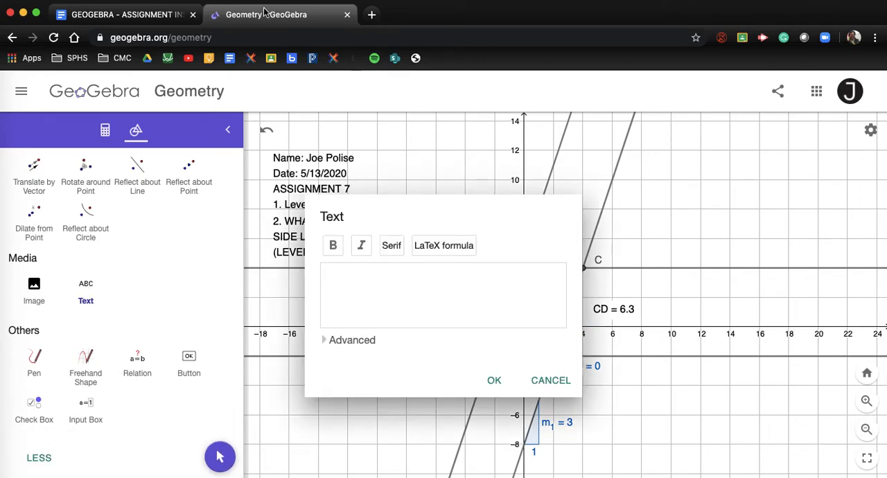
Copy question 3 of Assignment 7, on opposite angle measures, from the Google Docs instructions into the new GeoGebra text
click(173, 15)
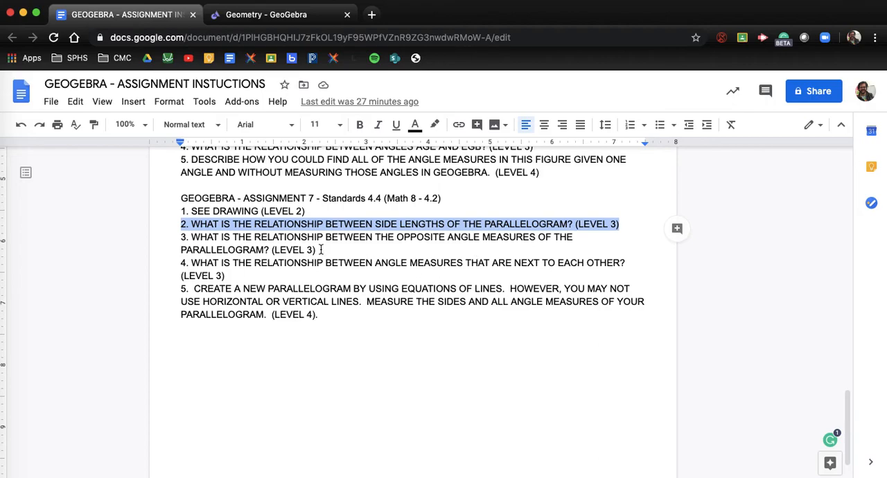
drag(321, 251, 177, 234)
key(super+c)
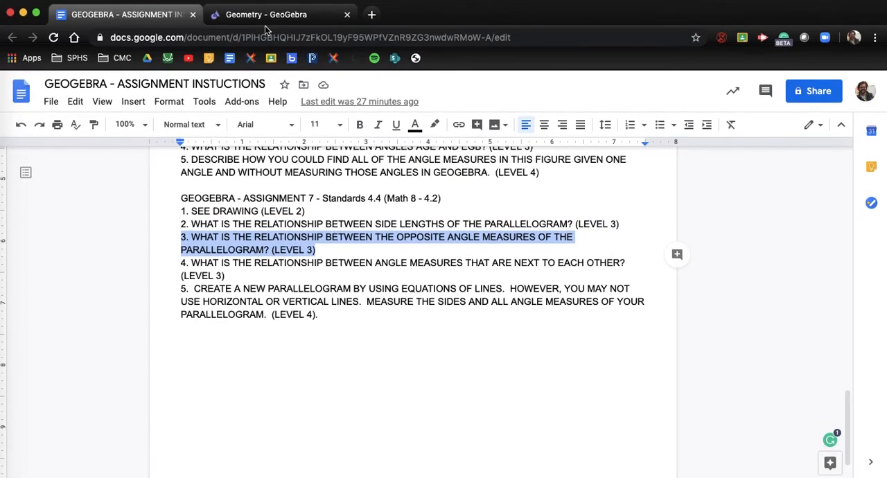
click(320, 21)
key(super+v)
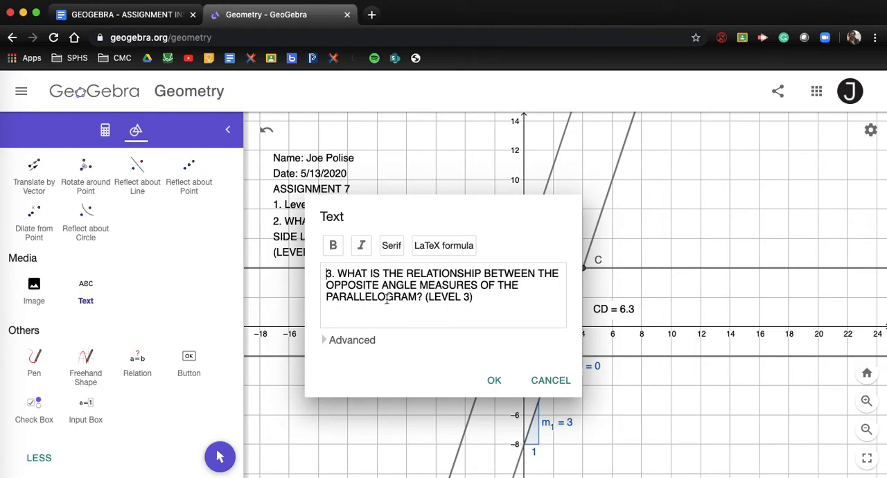
Break question 3 into three lines with "OPPOSITE" starting the second, place the text and shift it left so it fits in view
click(327, 285)
key(Return)
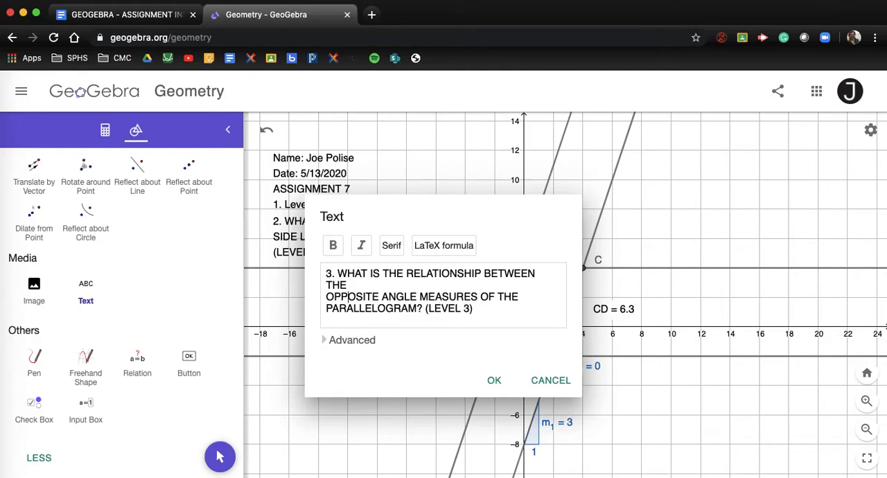
key(Left)
key(Left)
key(BackSpace)
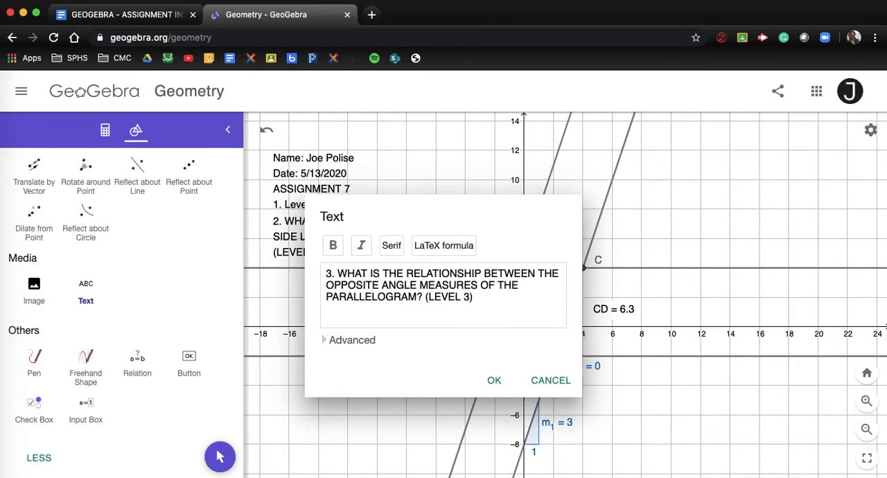
key(Return)
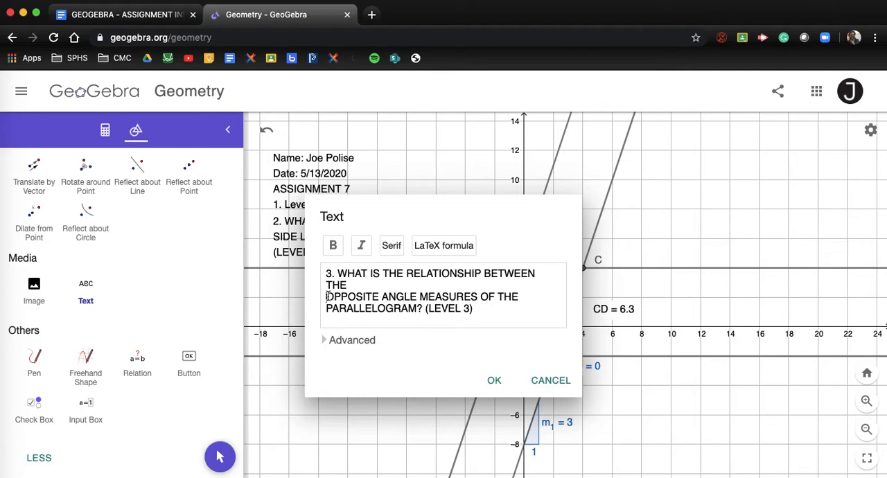
key(Return)
key(BackSpace)
key(BackSpace)
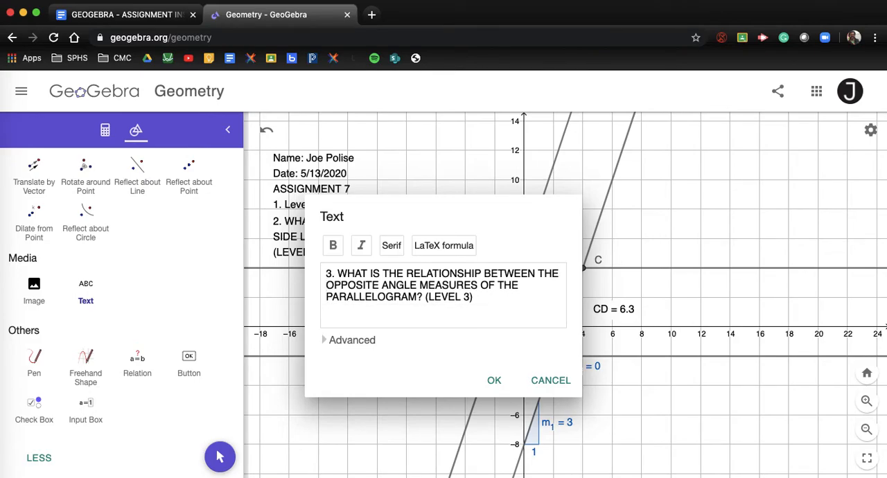
key(Return)
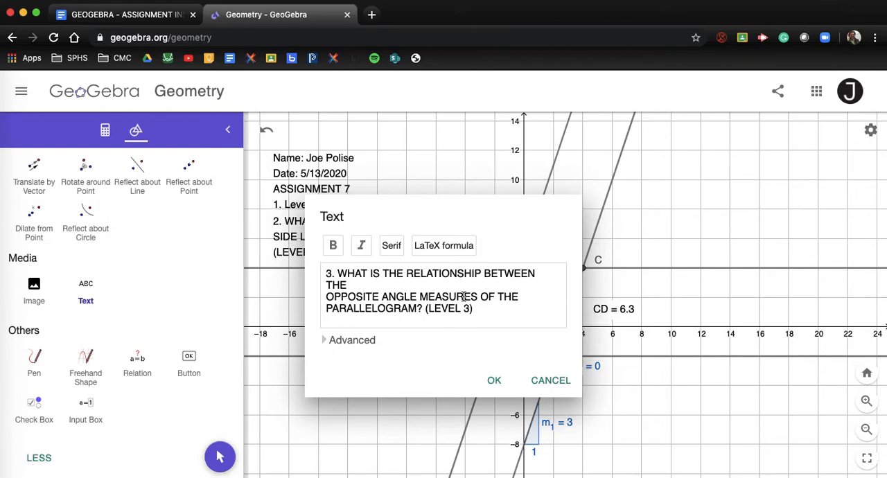
click(494, 382)
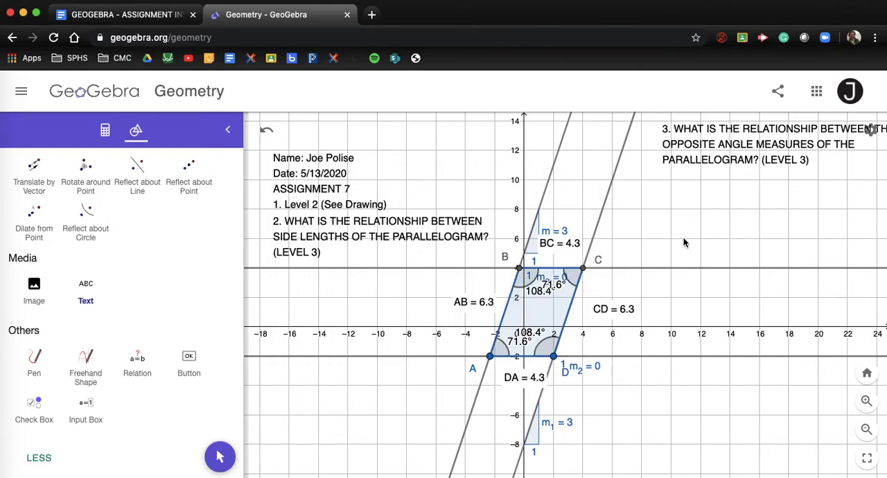
drag(691, 159, 667, 161)
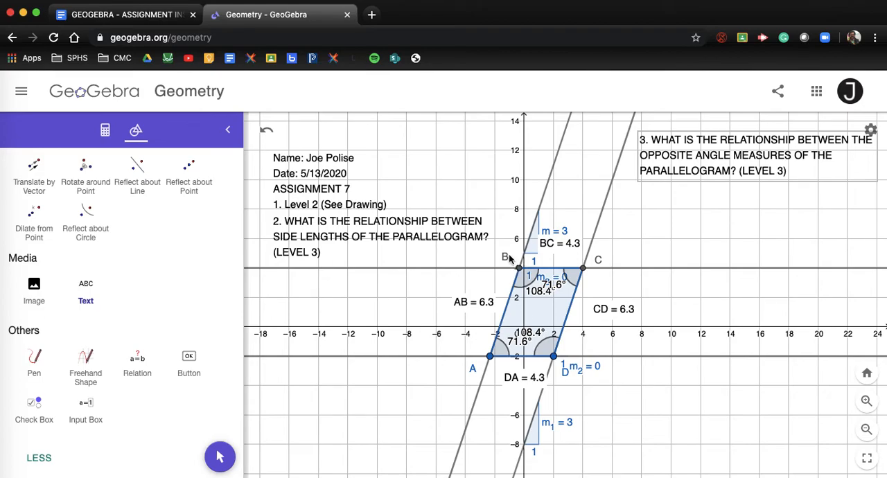
Copy question 4, on angle measures next to each other, from the Google Docs instructions into a new three-line text below question 3
click(87, 290)
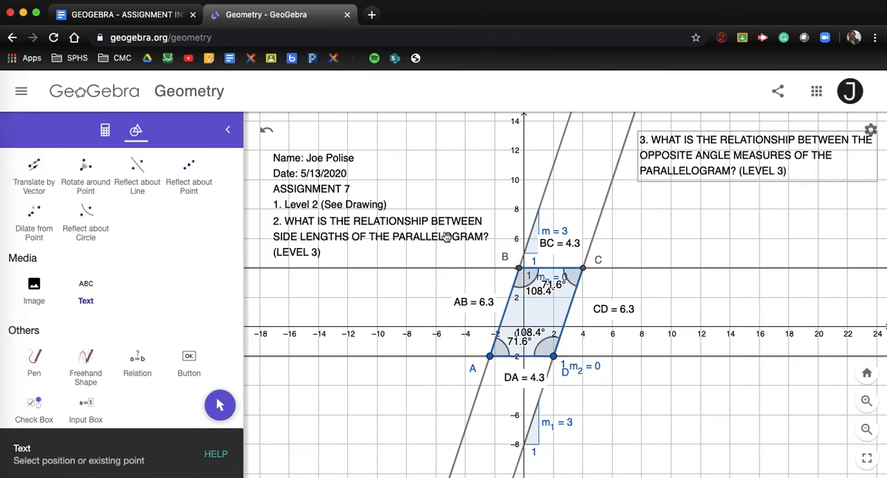
click(641, 204)
click(127, 21)
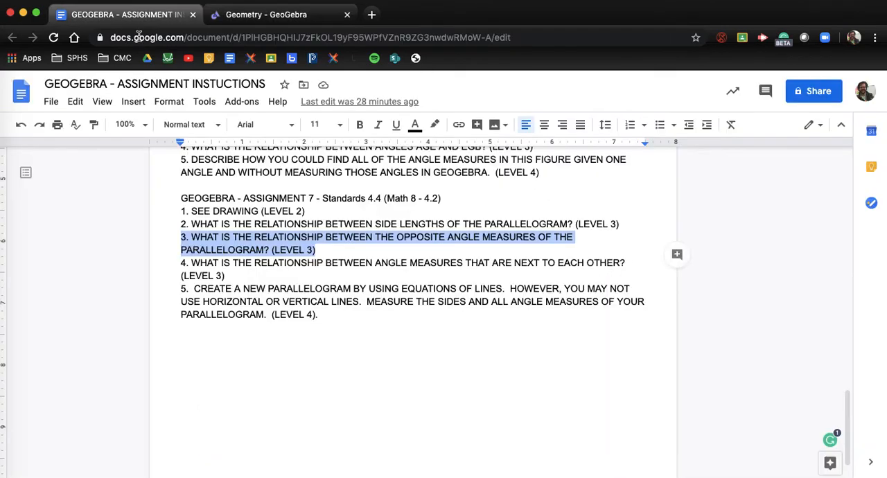
drag(224, 275, 180, 264)
key(super+c)
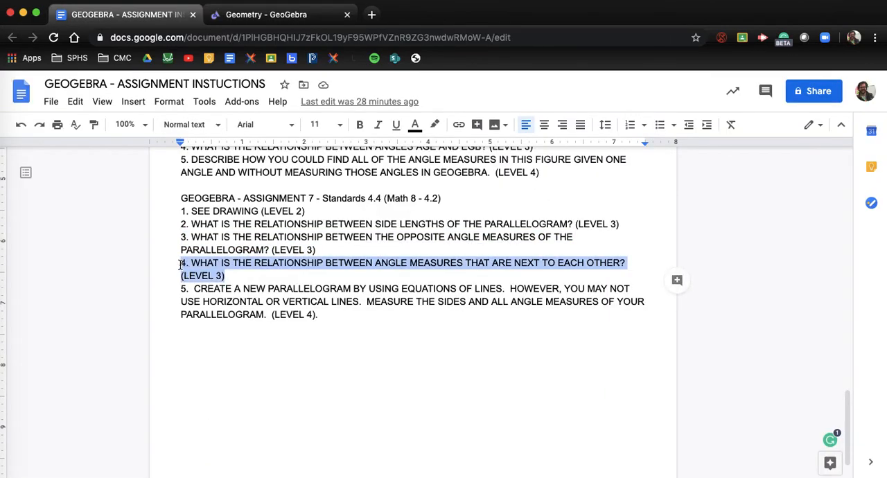
click(305, 15)
key(super+v)
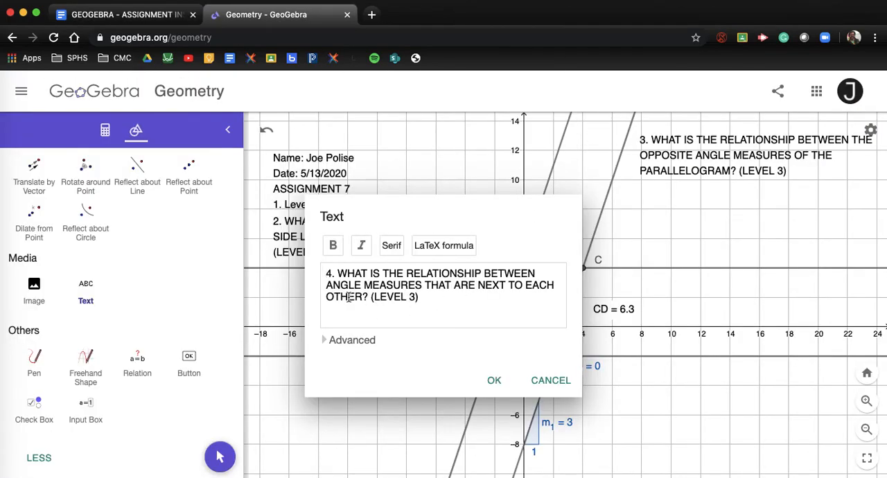
click(327, 285)
click(494, 381)
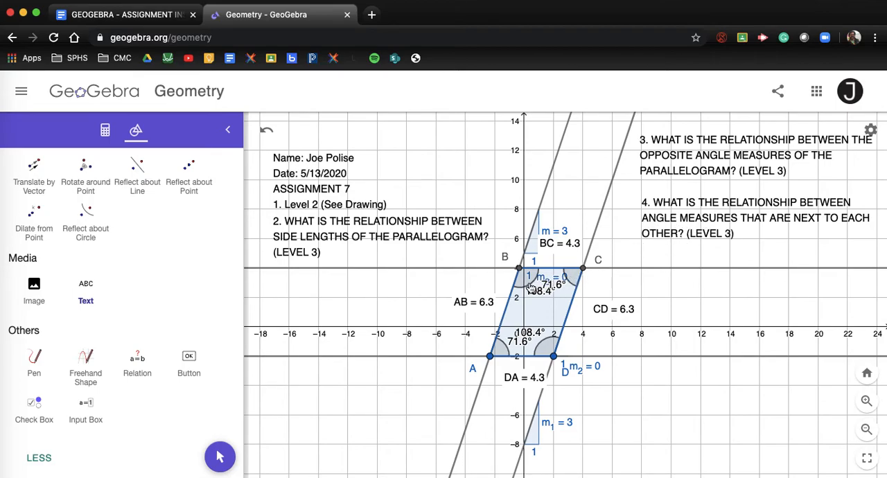
Copy question 5 of Assignment 7, on creating a new parallelogram from line equations, from the Google Docs instructions into a new GeoGebra text below question 4
click(86, 288)
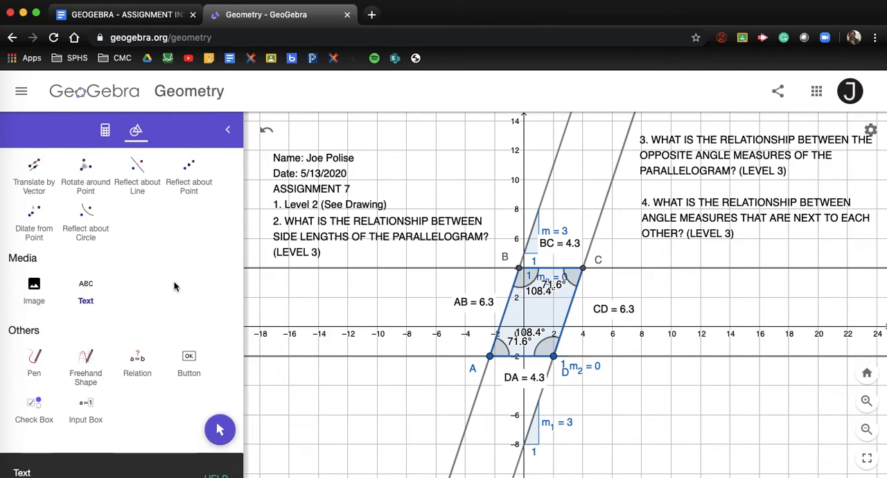
click(647, 281)
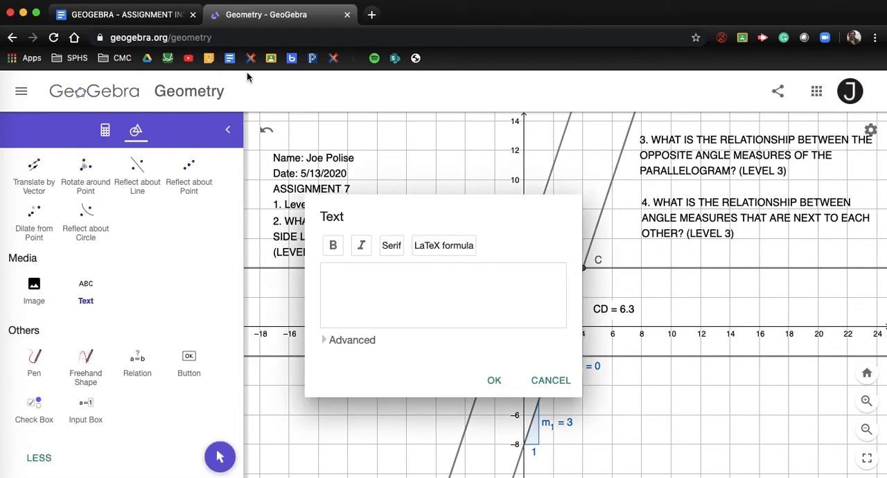
click(120, 19)
drag(382, 311, 162, 288)
key(super+c)
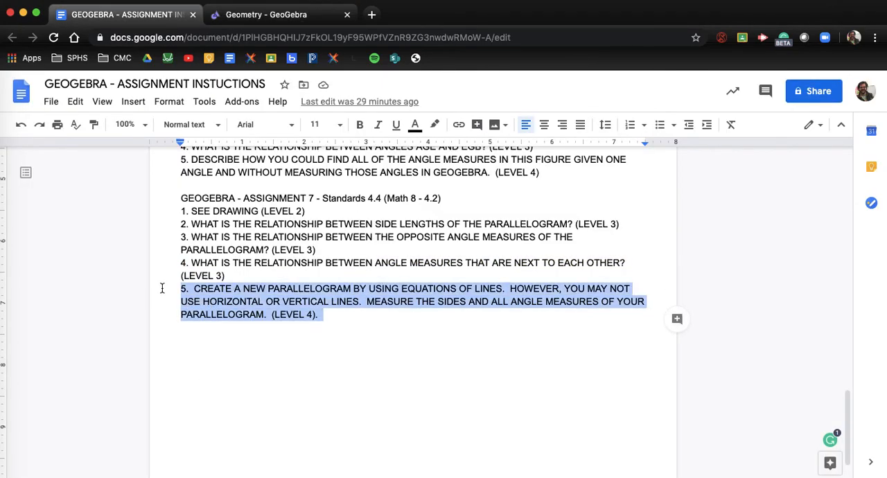
click(305, 15)
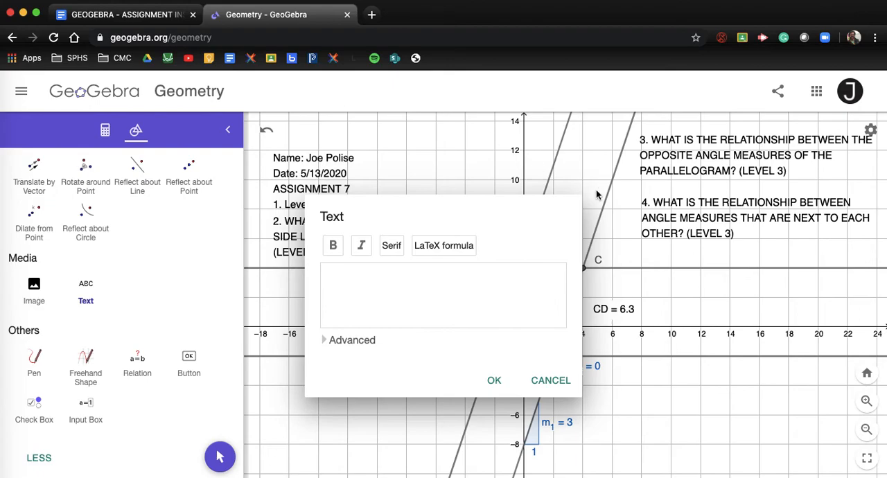
key(super+v)
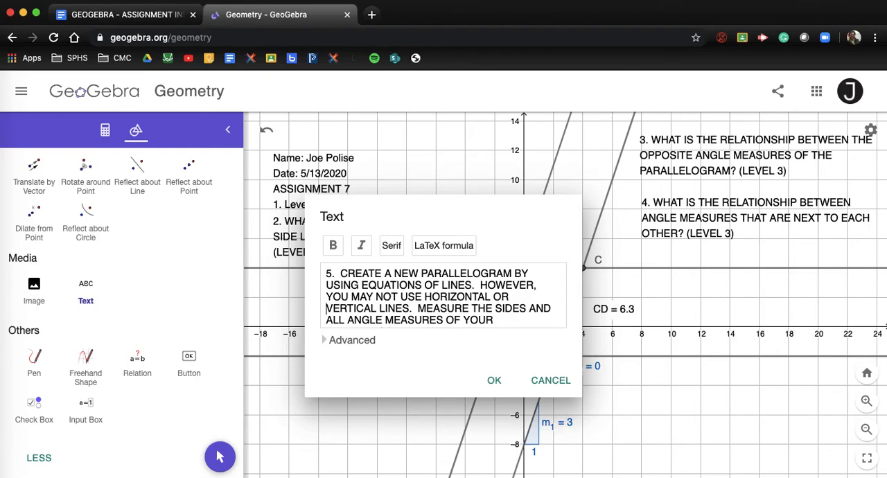
Break question 5 into five lines, with "VERTICAL LINES" starting the fourth and "ALL ANGLE MEASURES" the fifth, and place the text
key(Return)
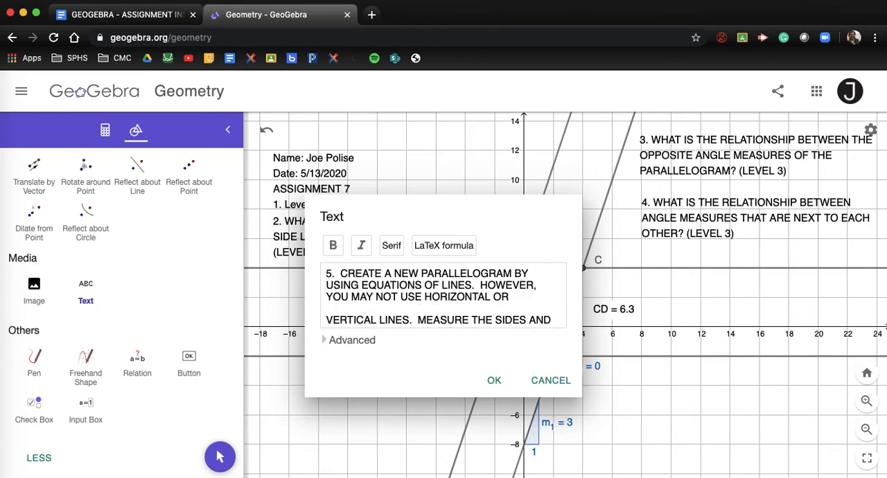
key(BackSpace)
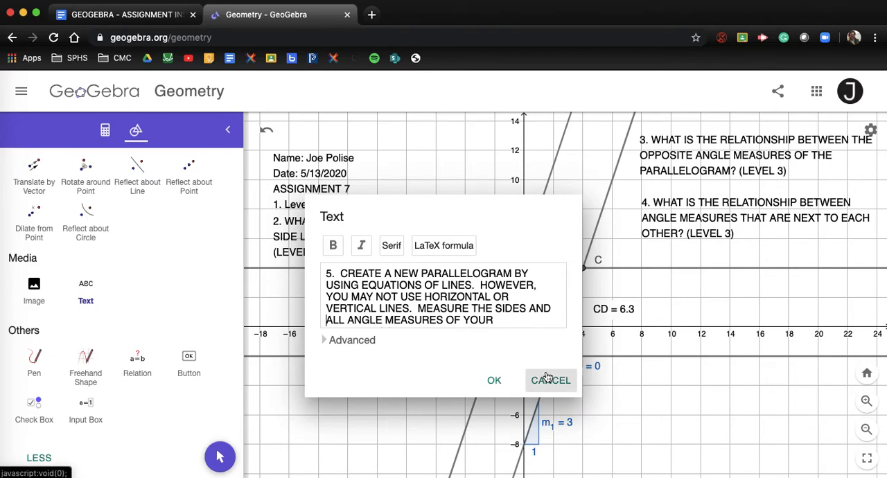
click(493, 381)
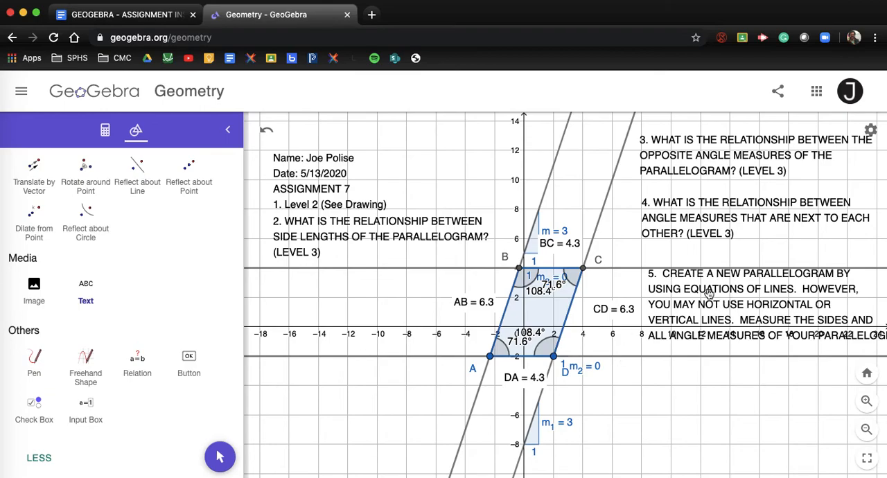
Move the question 5 text into the empty area below and to the right of the parallelogram so its full width fits in view
drag(691, 297, 665, 392)
scroll(666, 392, down, 5)
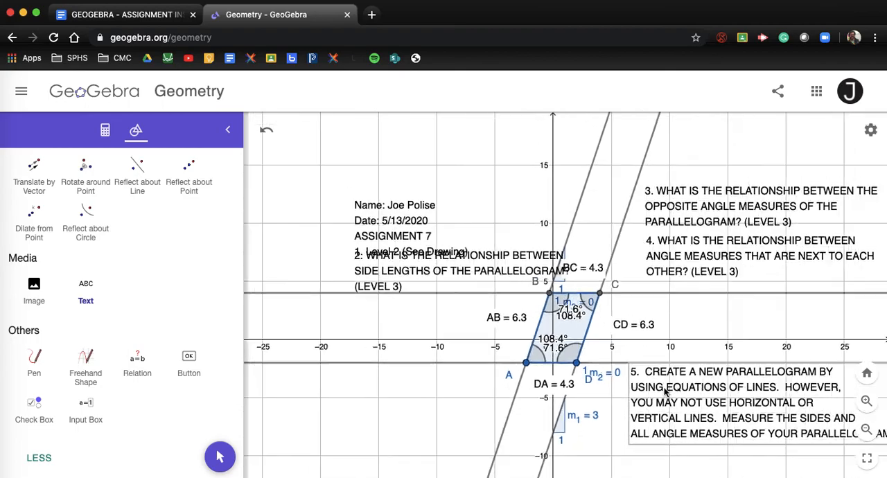
scroll(680, 406, down, 2)
scroll(680, 406, up, 6)
scroll(680, 406, up, 2)
drag(667, 343, 590, 360)
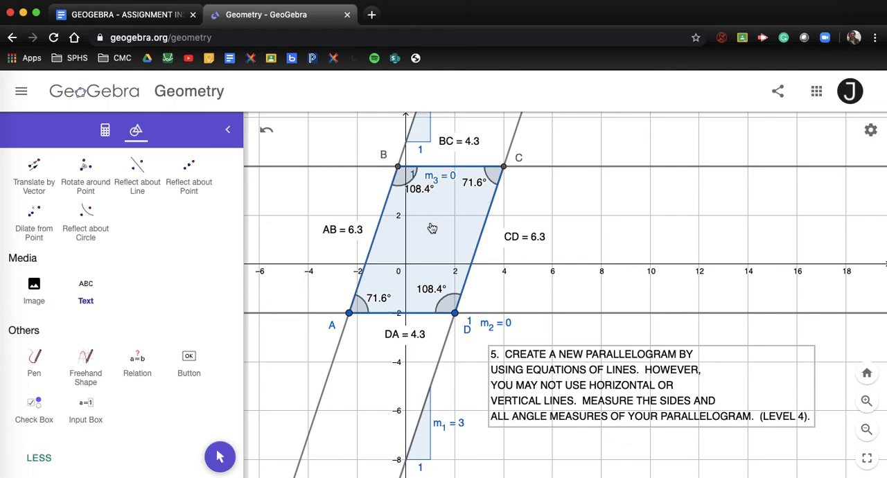
scroll(541, 241, down, 5)
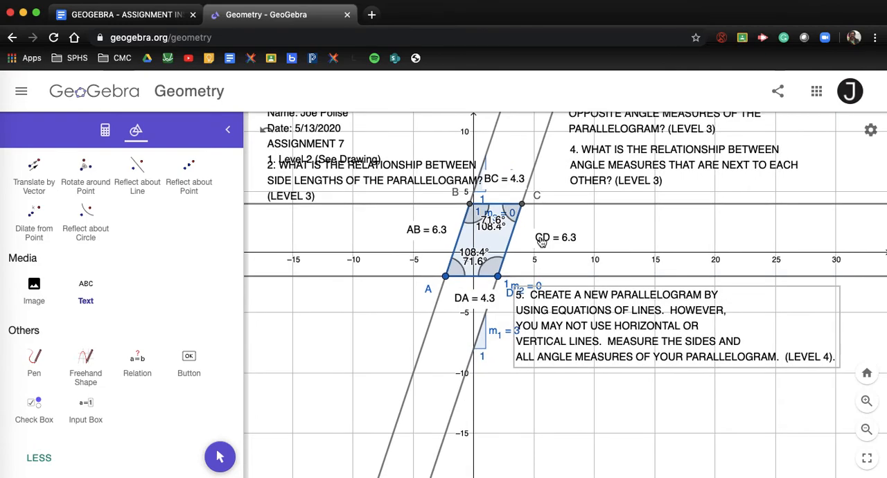
click(567, 269)
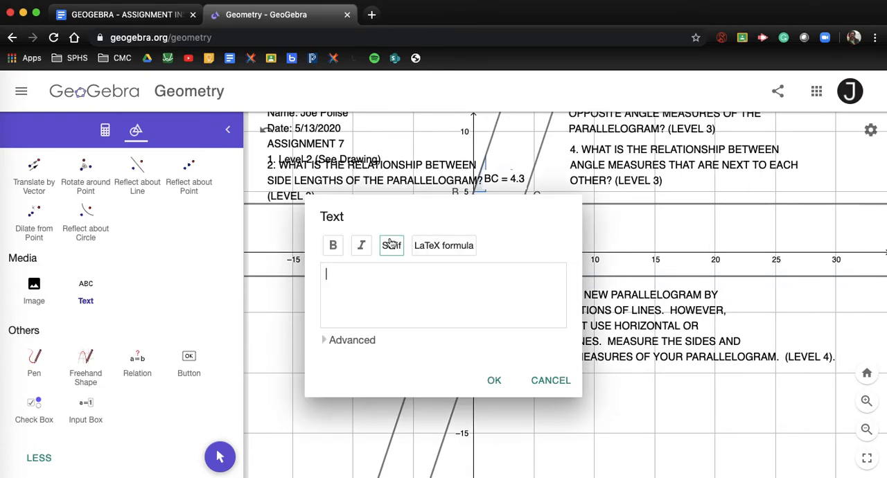
click(555, 383)
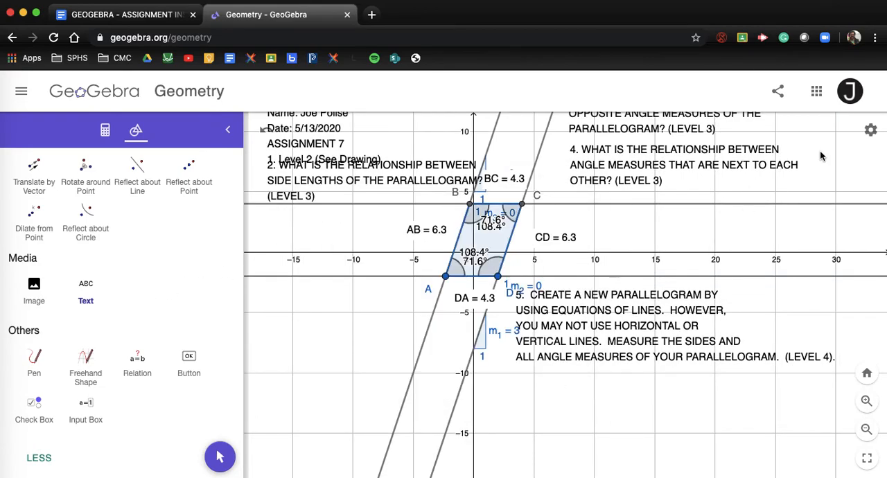
Save the construction as "ASSIGNMENT 7" with Shared visibility and copy its share link
click(778, 97)
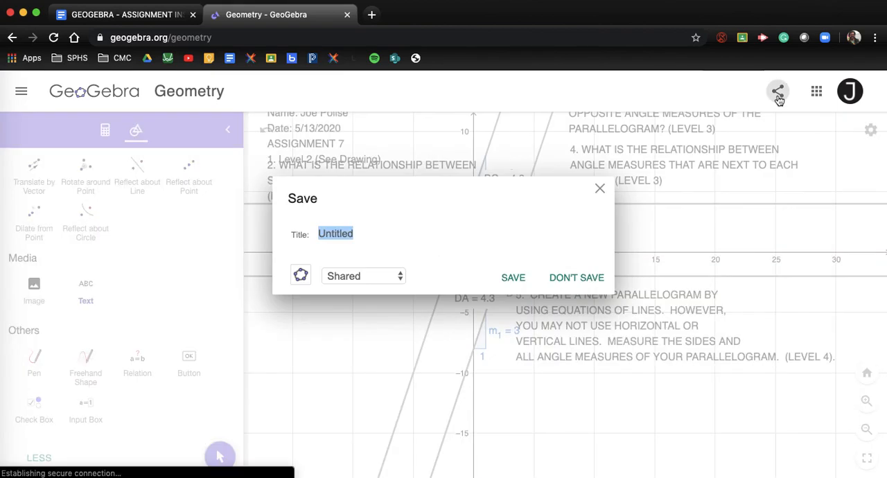
text(ASSIGNMENT 7)
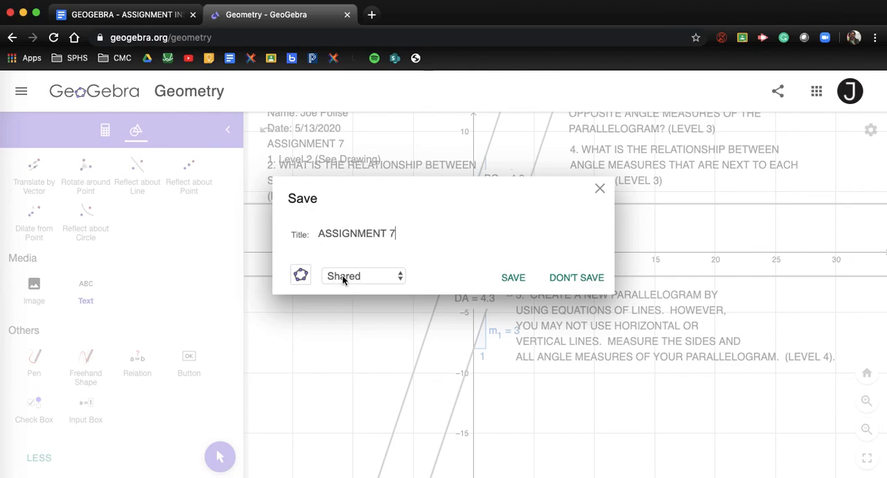
click(513, 278)
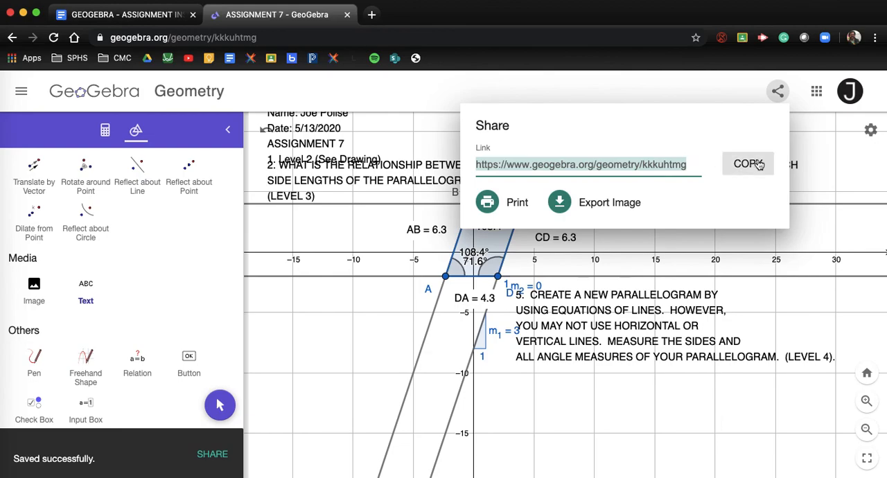
click(759, 164)
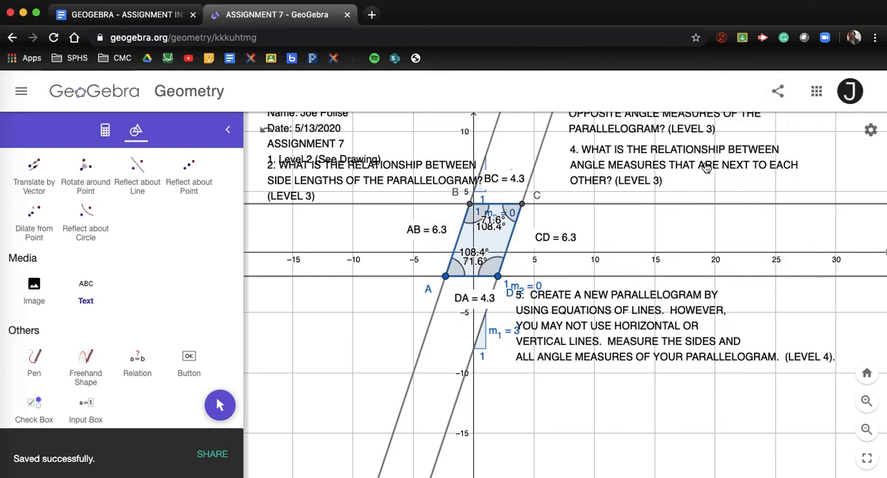